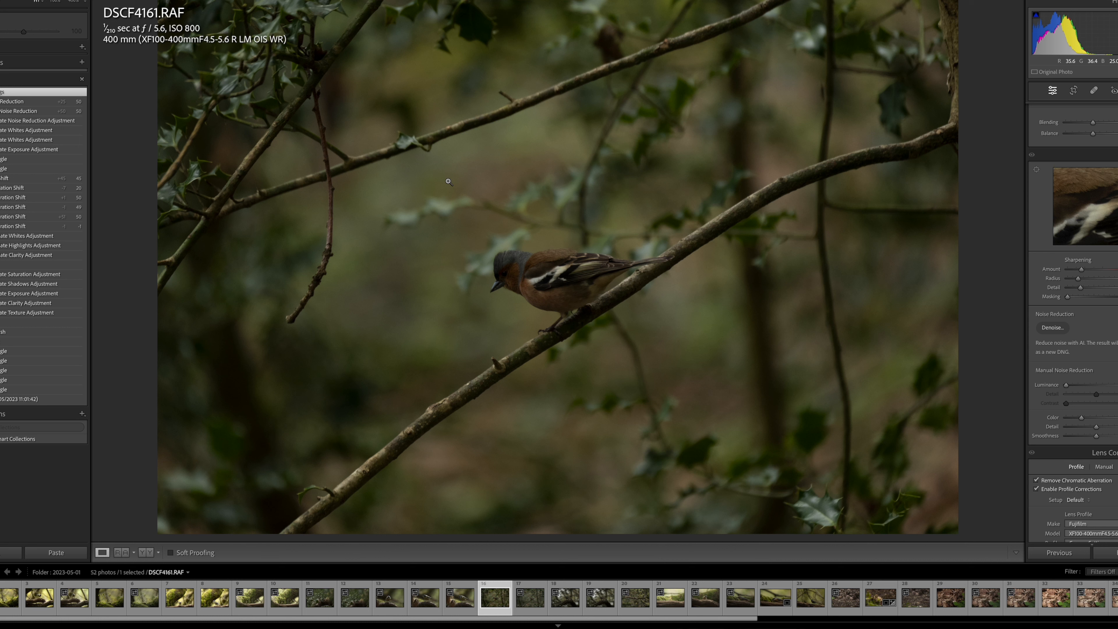
Crop the photo to a 16 x 9 aspect ratio, tightened around the bird with the hanging twig still in frame.
left_click(1074, 90)
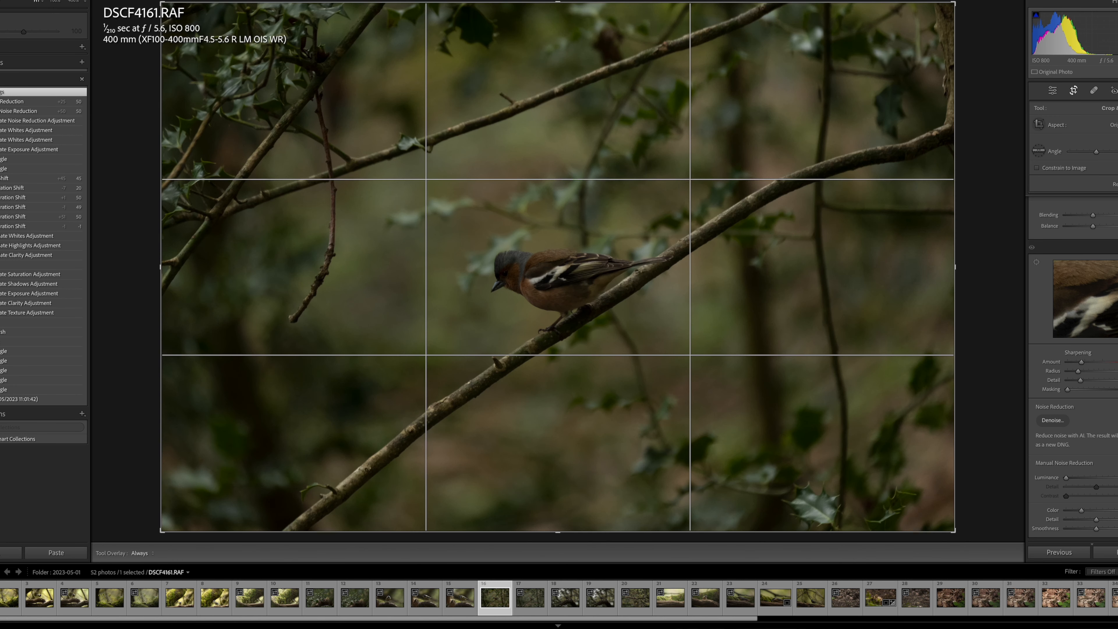
left_click(1113, 126)
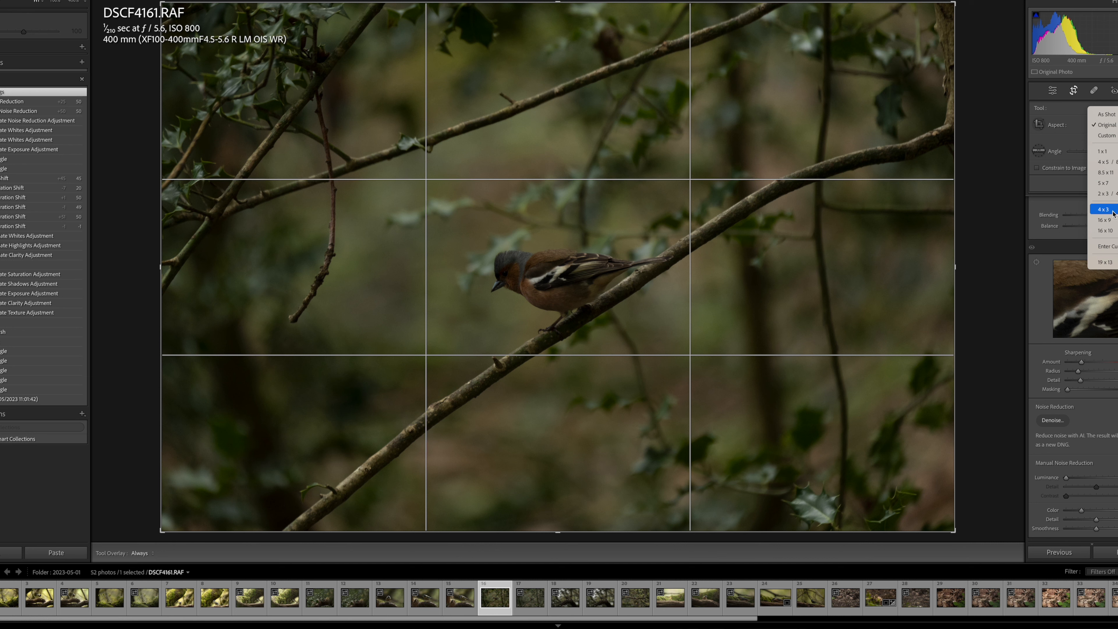
left_click(1111, 221)
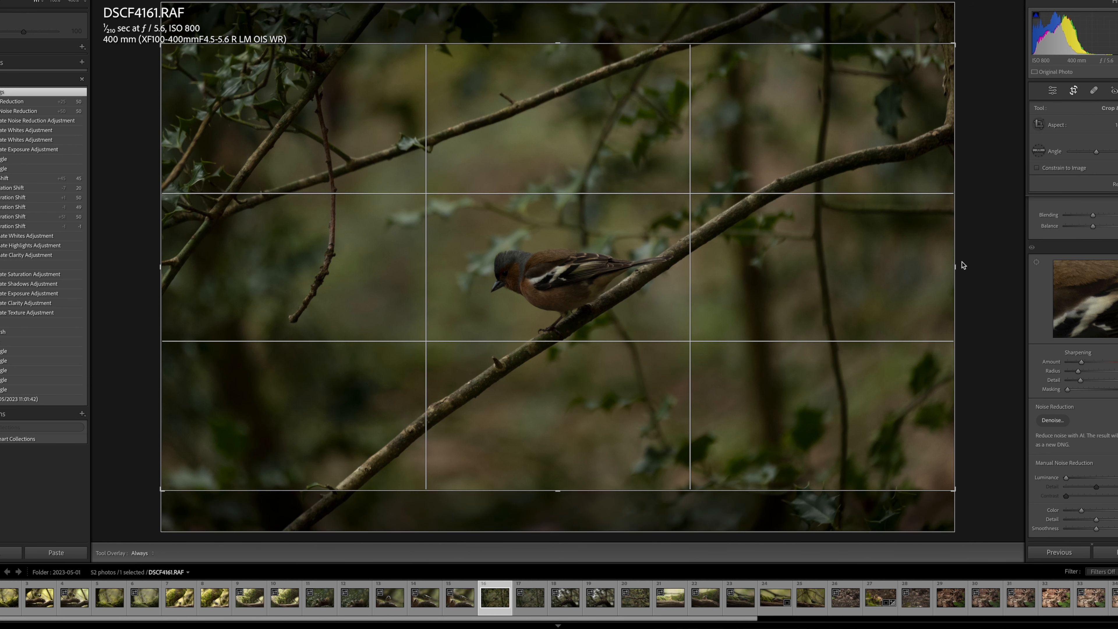
left_click_drag(953, 264, 808, 240)
left_click_drag(291, 263, 347, 260)
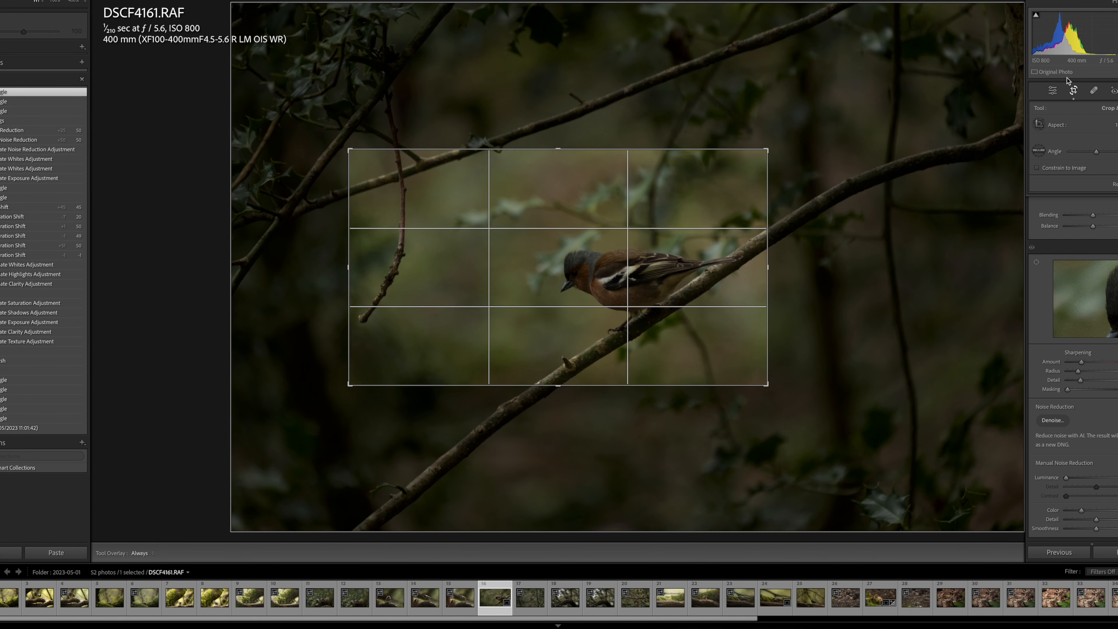
left_click(1074, 91)
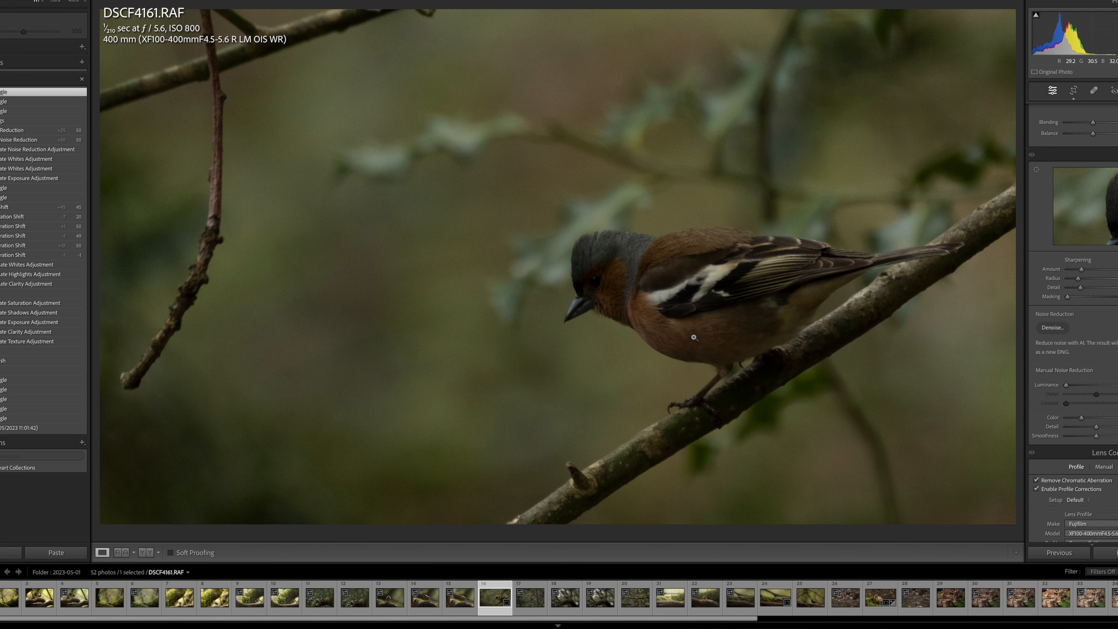
Examine the bird's feather detail and the noise in the blurred background at close magnification.
left_click(703, 329)
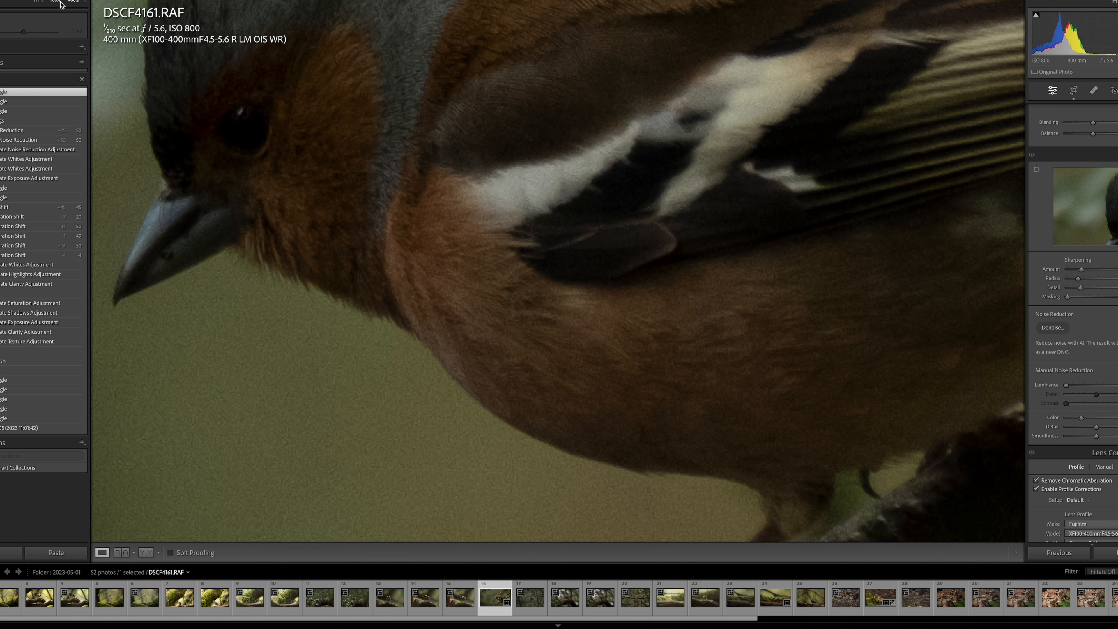
scroll(53, 42, "up", 1)
scroll(53, 42, "down", 1)
scroll(726, 195, "up", 5)
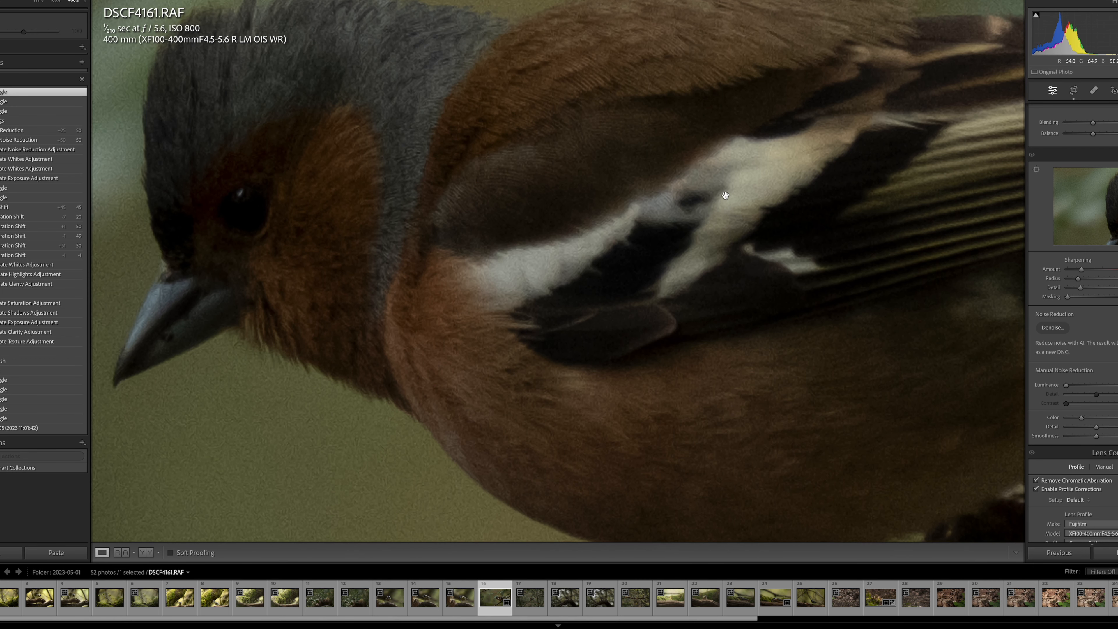
scroll(726, 195, "up", 3)
scroll(726, 195, "down", 2)
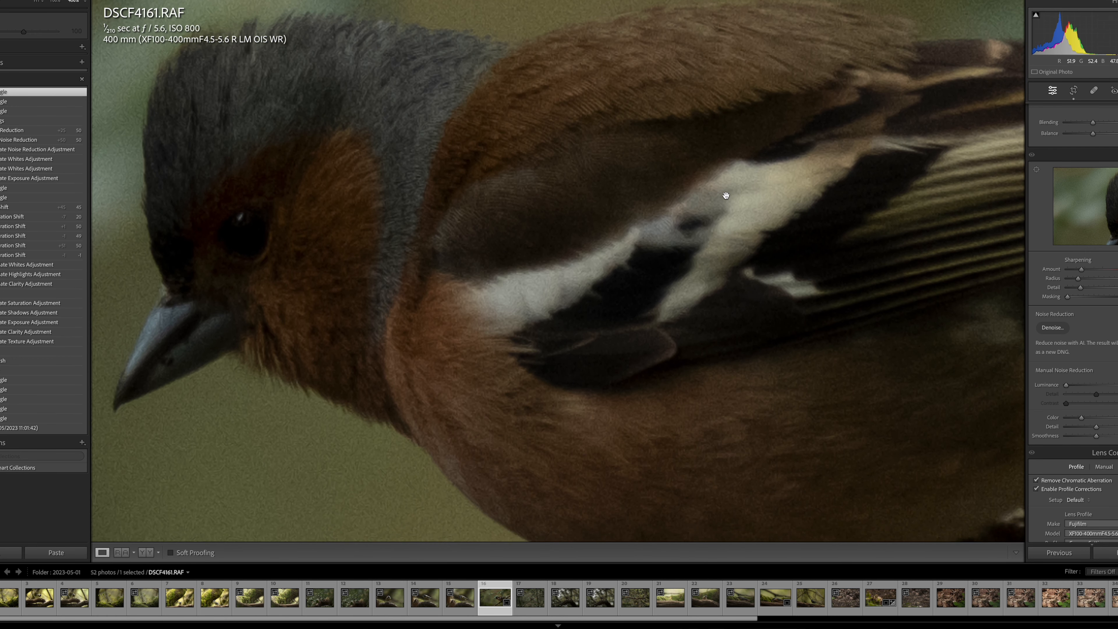
scroll(726, 195, "down", 10)
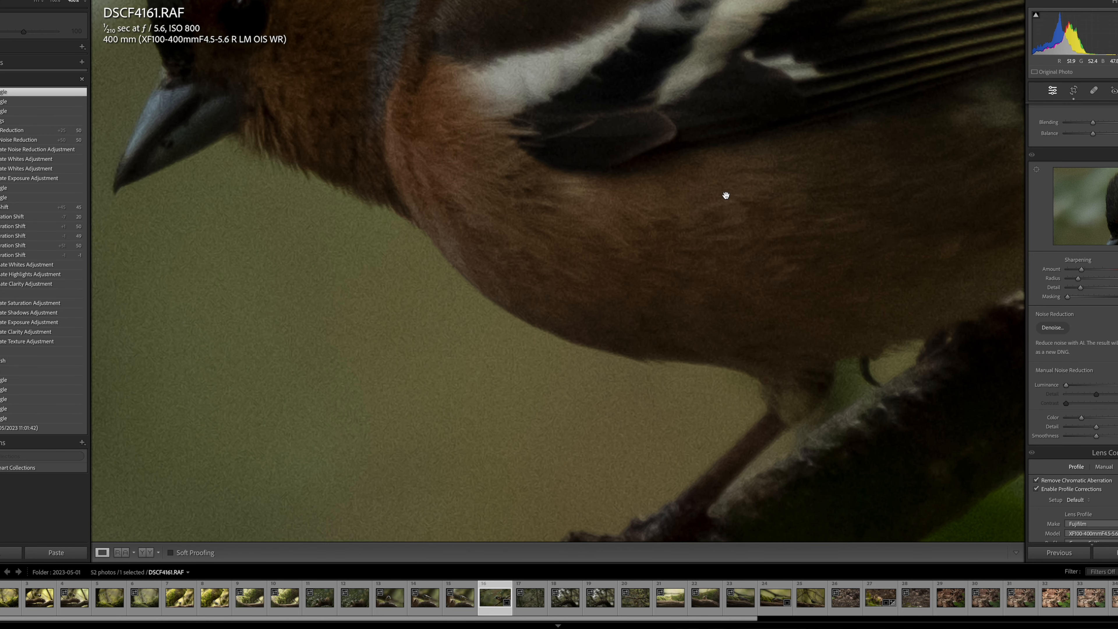
scroll(726, 196, "up", 8)
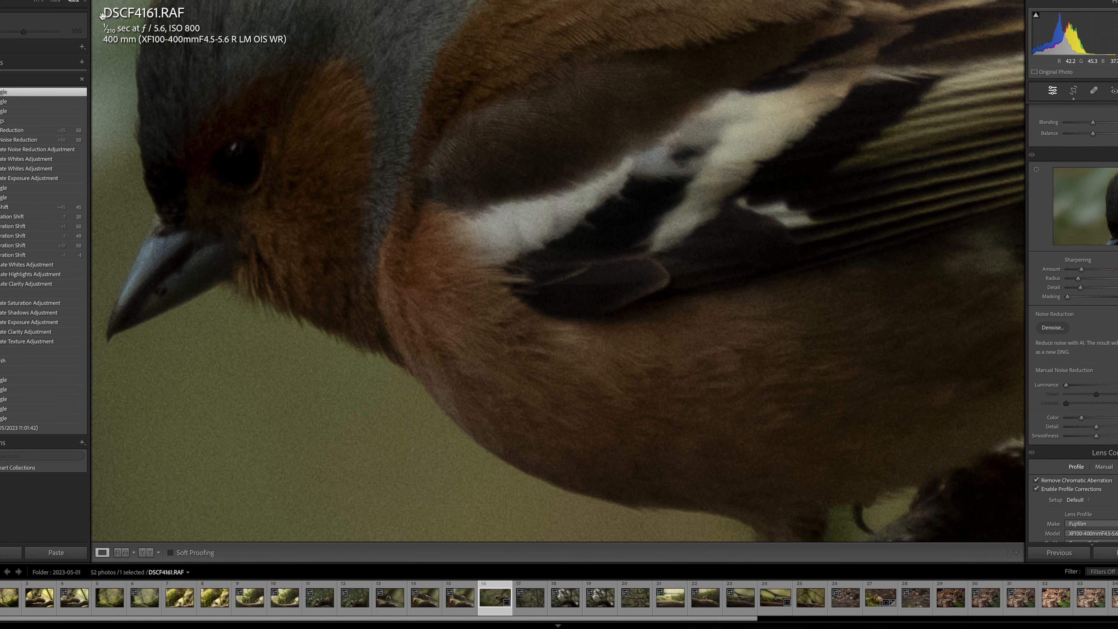
left_click(54, 3)
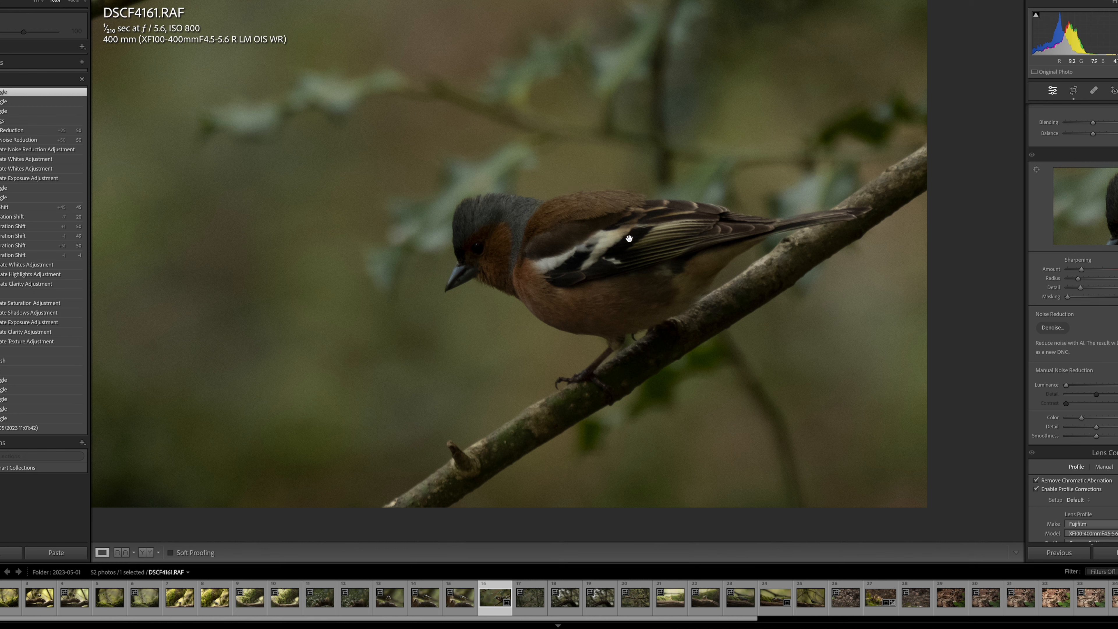
left_click(74, 2)
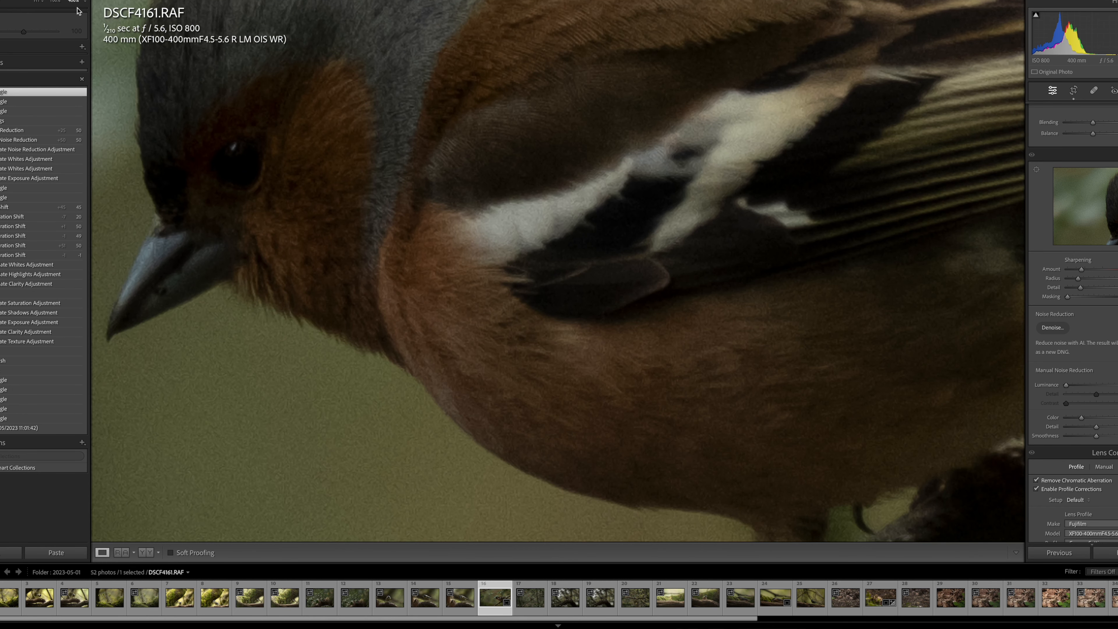
scroll(646, 292, "up", 5)
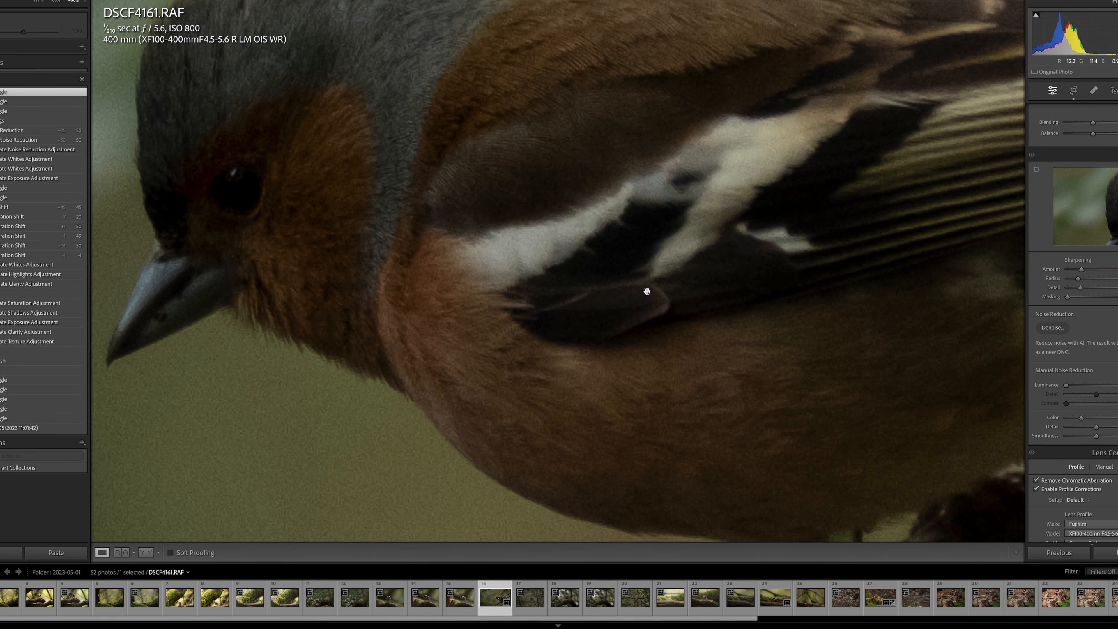
scroll(646, 291, "up", 2)
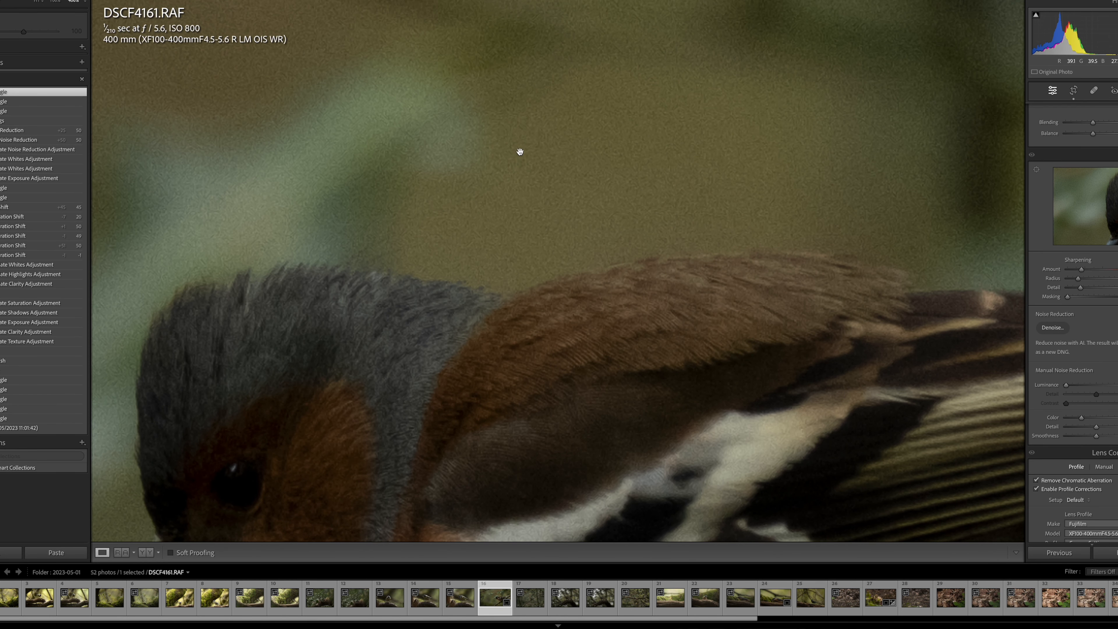
scroll(520, 152, "down", 6)
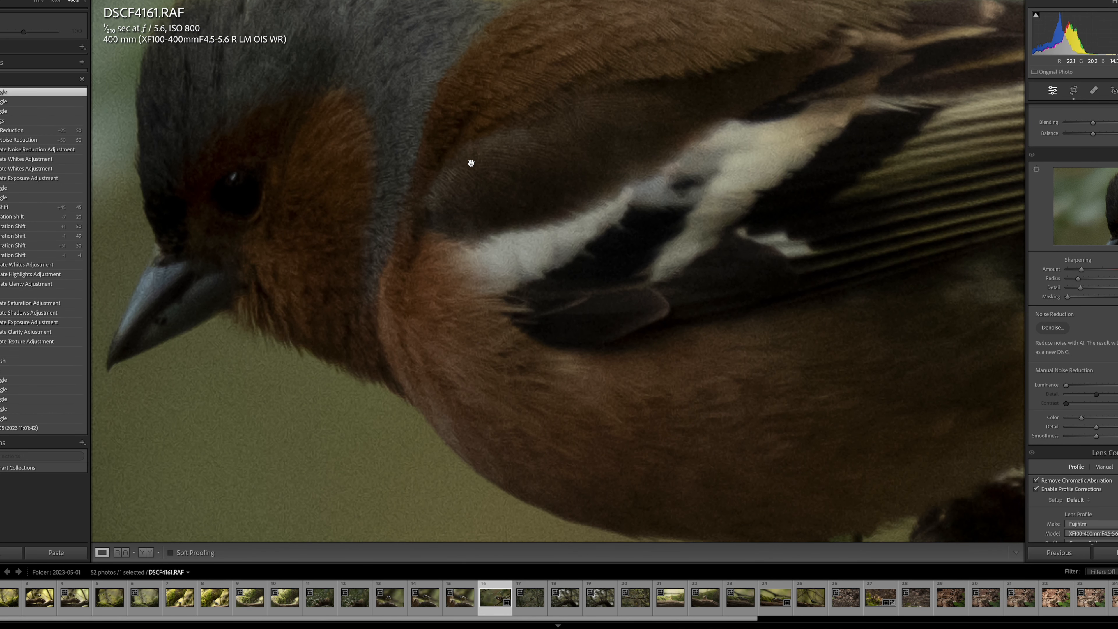
scroll(474, 163, "down", 4)
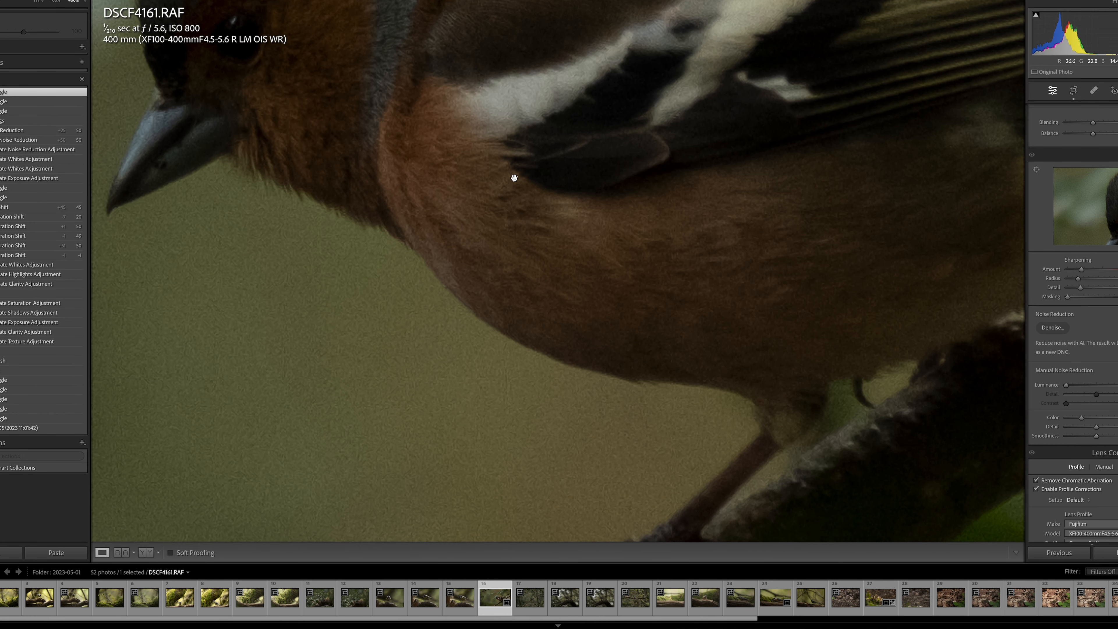
scroll(563, 191, "up", 3)
scroll(562, 191, "up", 4)
scroll(562, 191, "down", 2)
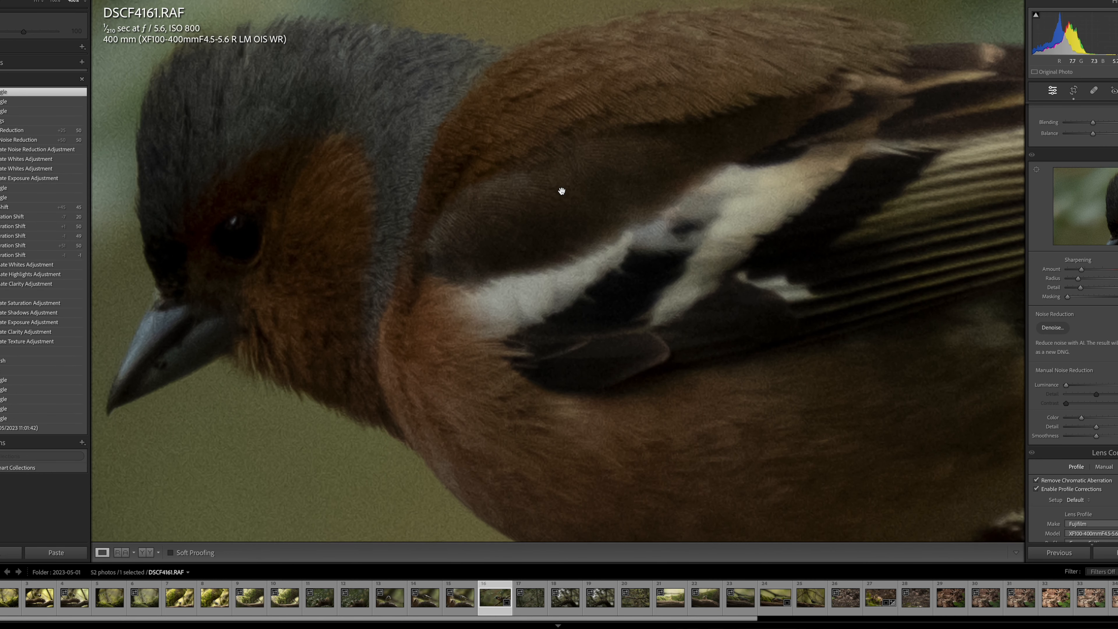
left_click(580, 113)
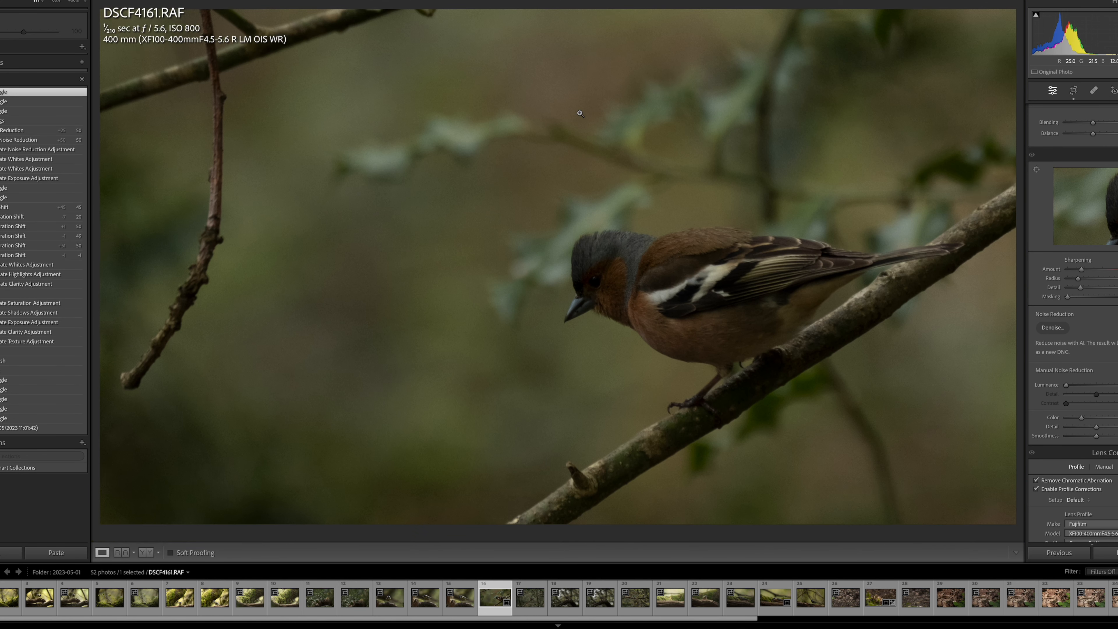
Create a new mask that automatically selects the subject of the photo.
scroll(1075, 308, "up", 6)
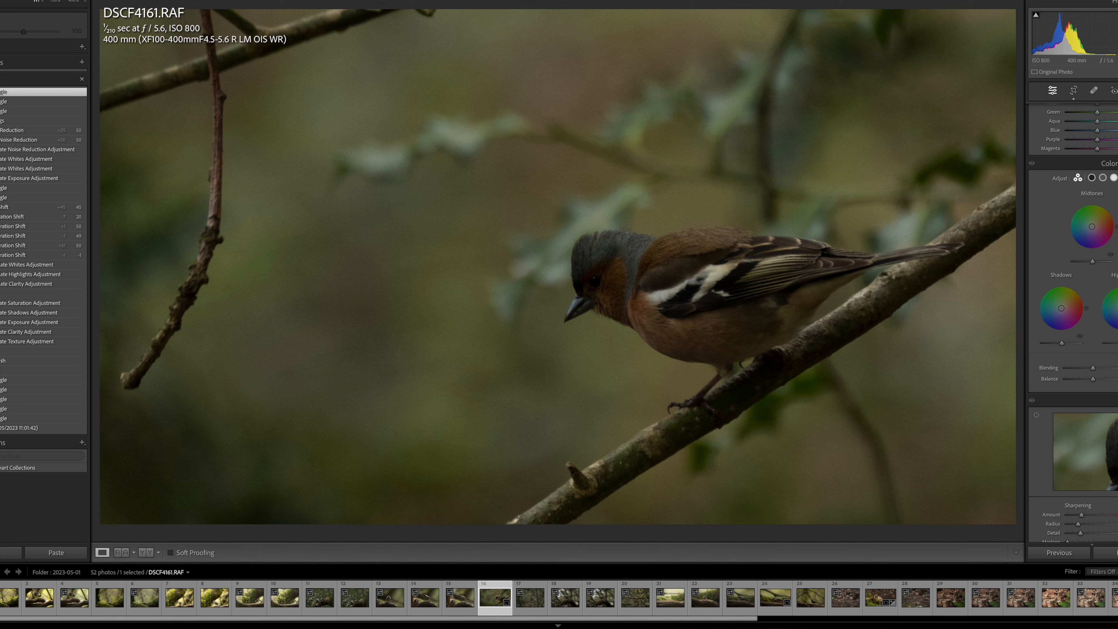
key("shift+w")
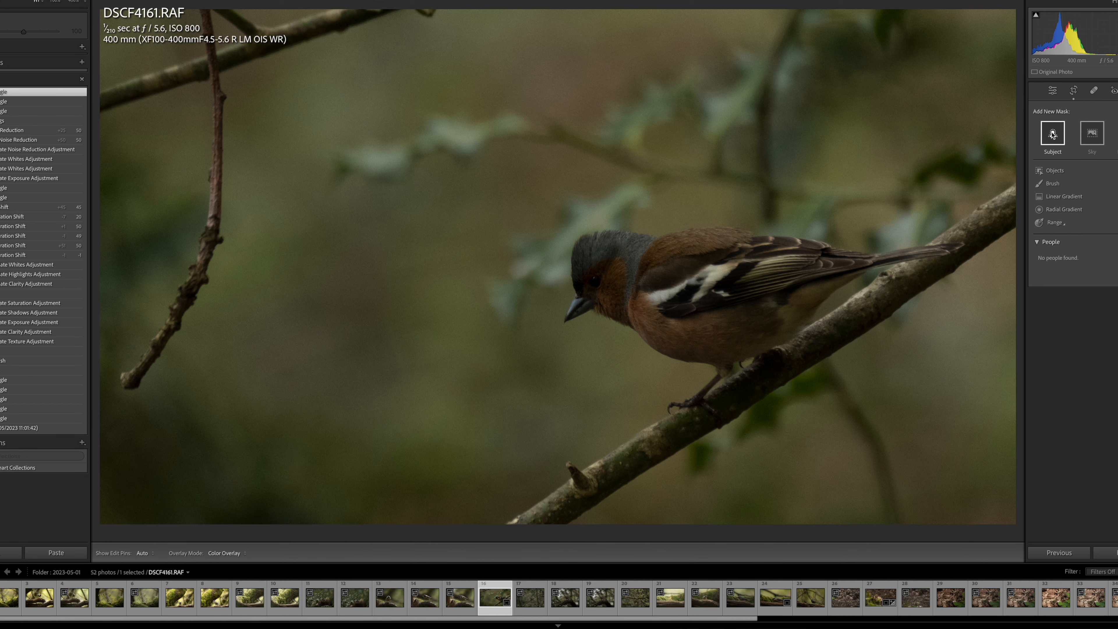
left_click(1052, 133)
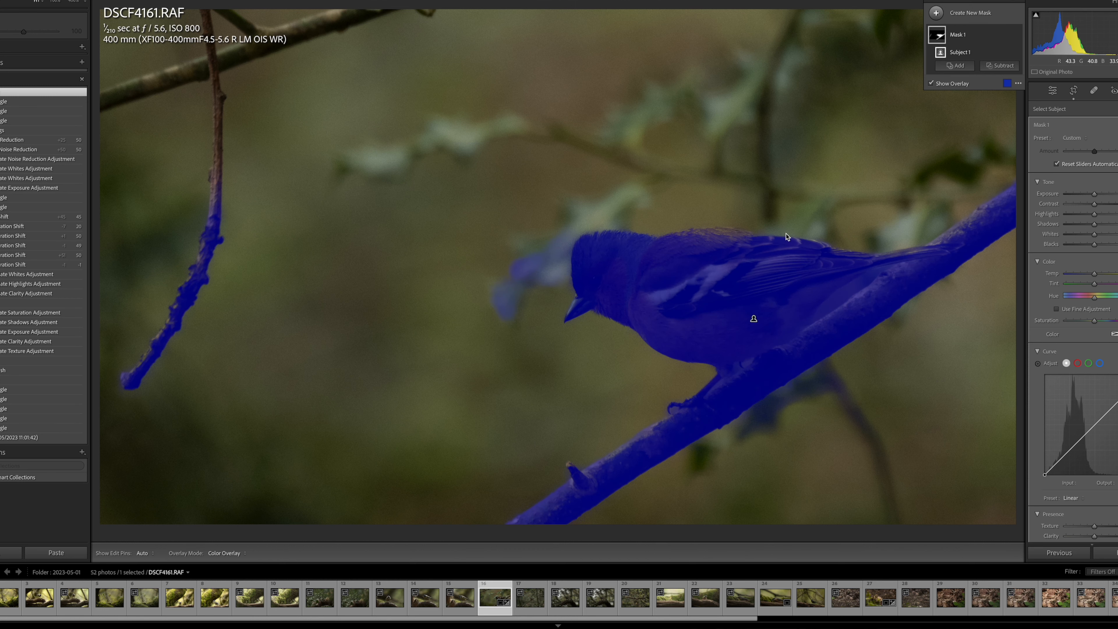
Subtract the hanging twig from the subject mask by painting over it with a subtracting brush.
left_click(991, 67)
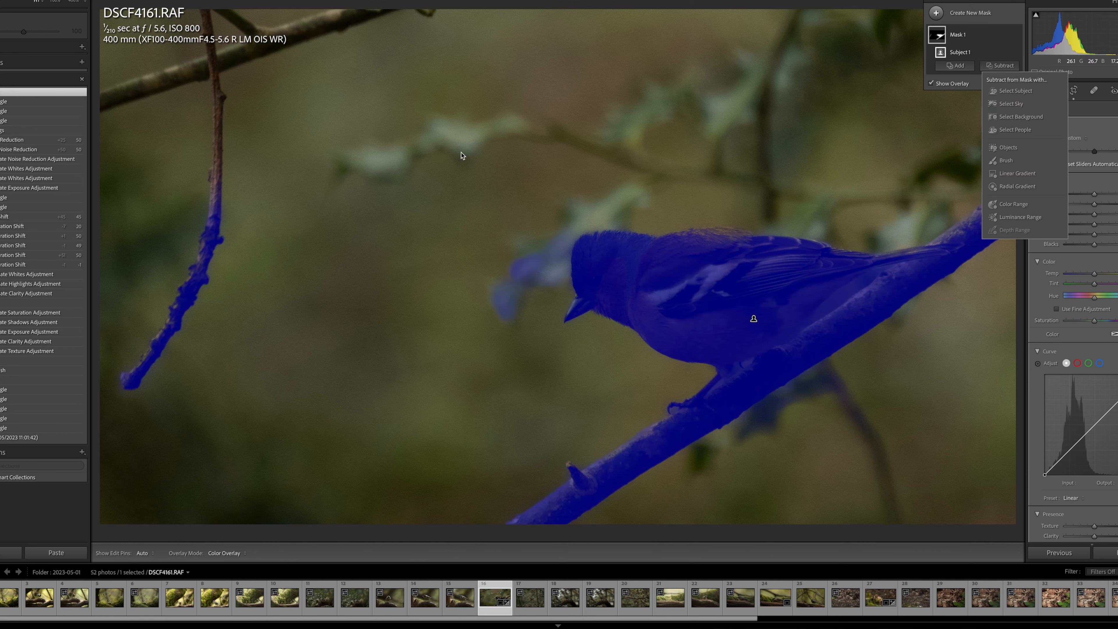
left_click(1006, 161)
key("h")
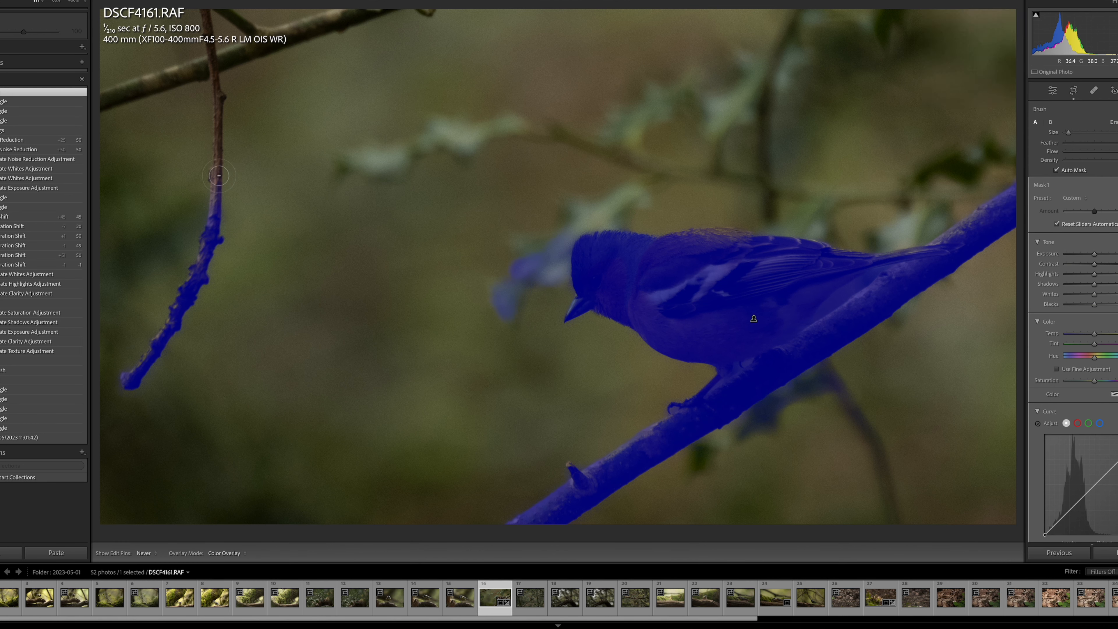
mouse_move(192, 224)
left_mouse_down()
mouse_move(238, 210)
mouse_move(200, 237)
mouse_move(216, 235)
mouse_move(211, 195)
left_mouse_up()
mouse_move(176, 255)
left_mouse_down()
mouse_move(238, 262)
mouse_move(205, 297)
mouse_move(125, 311)
mouse_move(117, 329)
mouse_move(135, 341)
mouse_move(130, 357)
mouse_move(163, 377)
left_mouse_up()
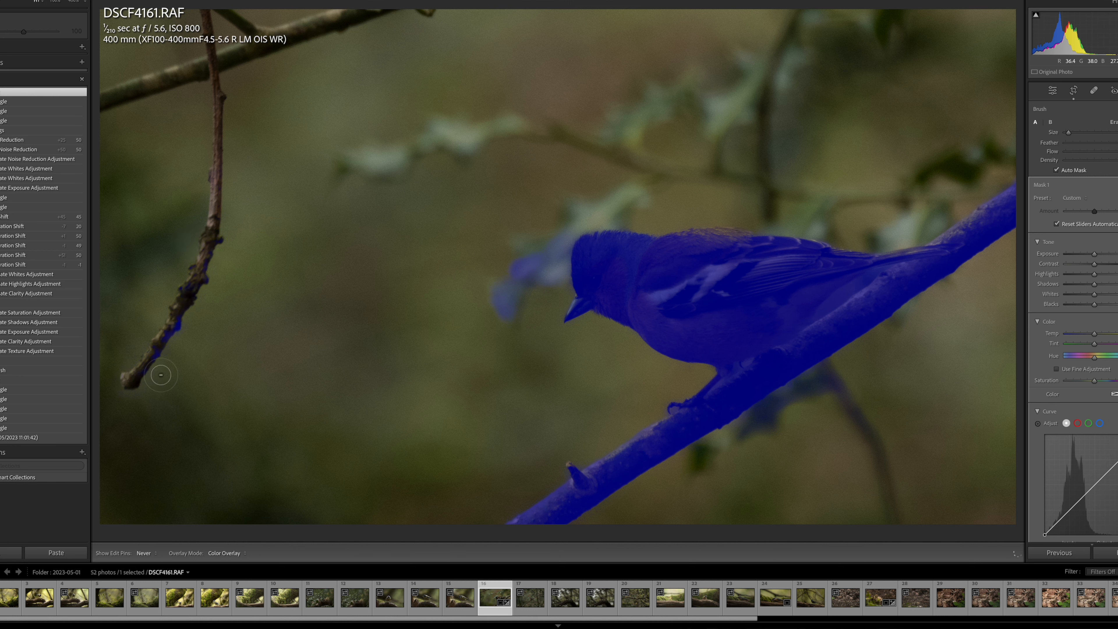
mouse_move(164, 333)
left_mouse_down()
mouse_move(195, 286)
mouse_move(167, 279)
mouse_move(237, 234)
mouse_move(177, 250)
mouse_move(200, 274)
mouse_move(189, 280)
mouse_move(224, 280)
mouse_move(218, 261)
mouse_move(197, 251)
left_mouse_up()
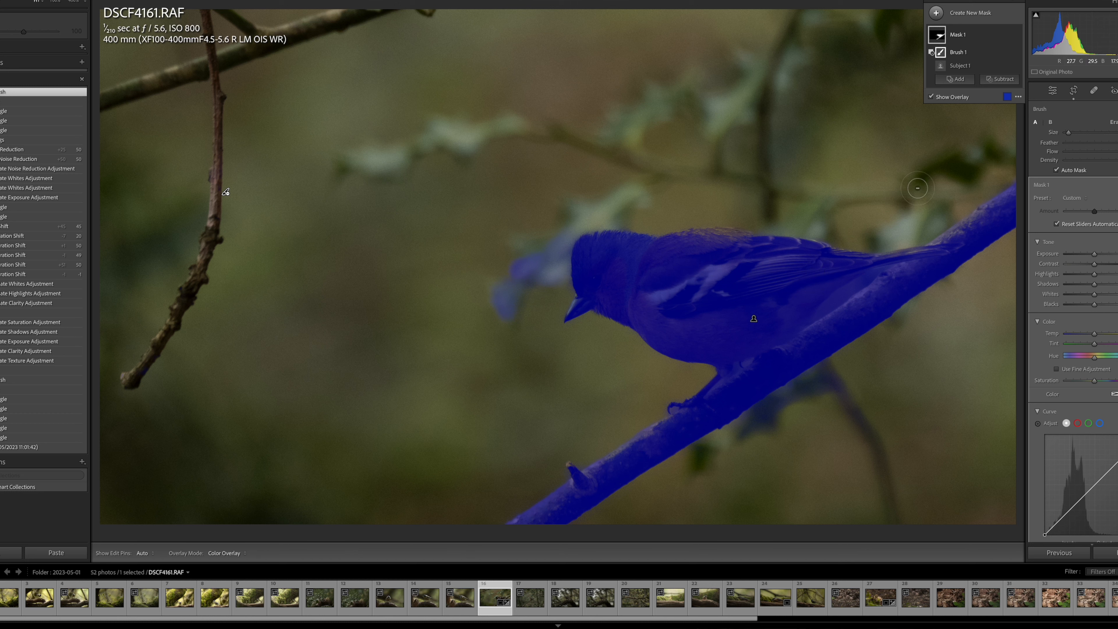
Raise the Texture and, more moderately, the Clarity of the masked bird and branch.
scroll(1105, 337, "down", 5)
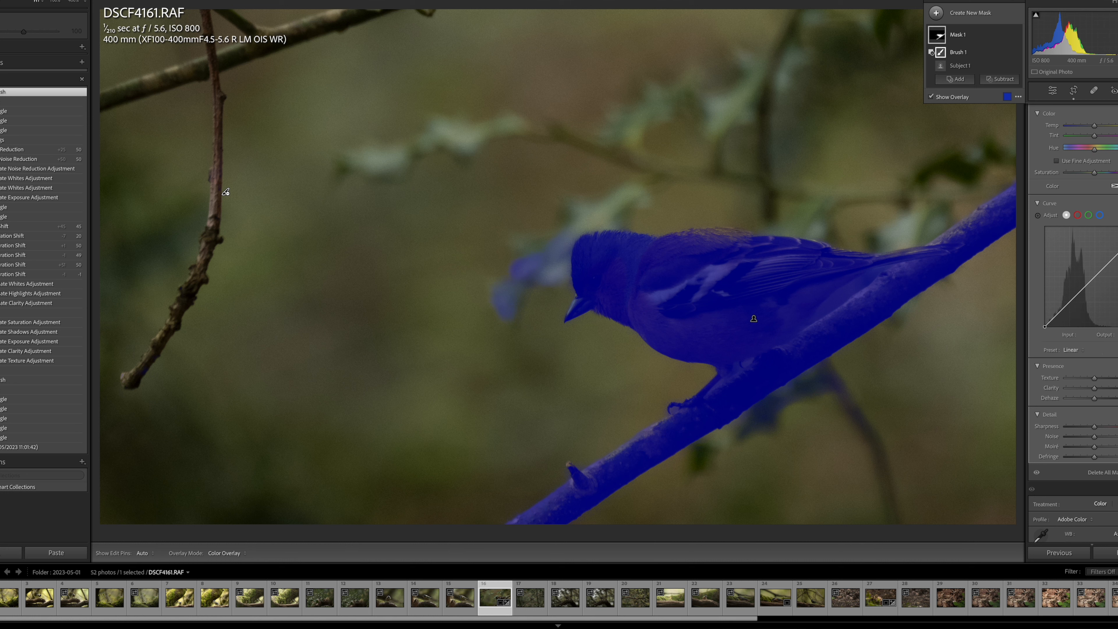
left_click_drag(1096, 381, 1115, 381)
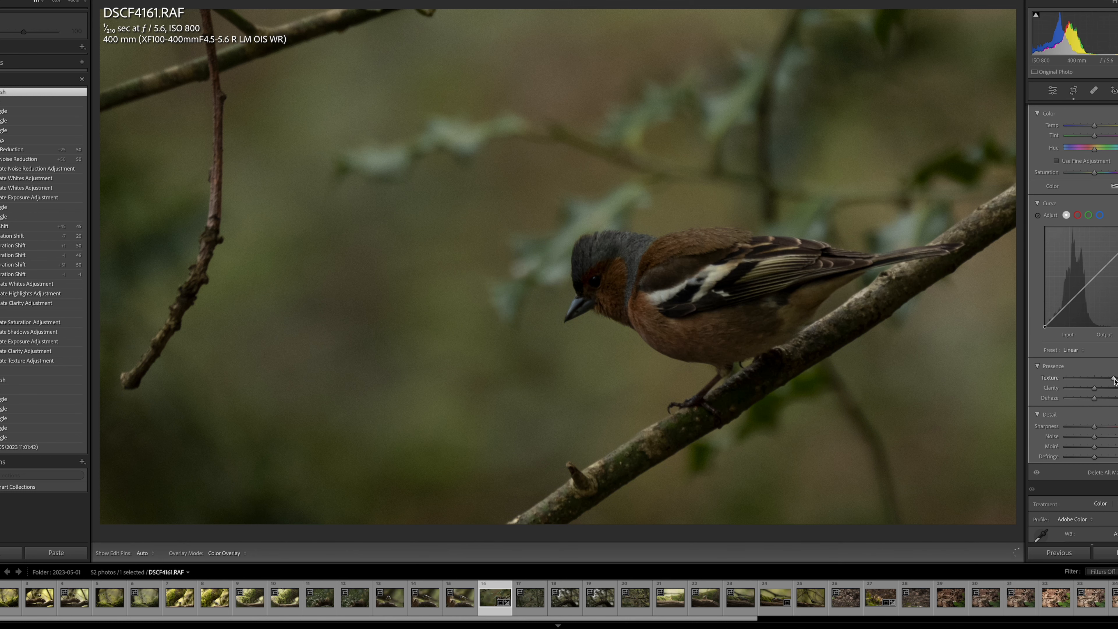
left_click_drag(1115, 382, 1115, 381)
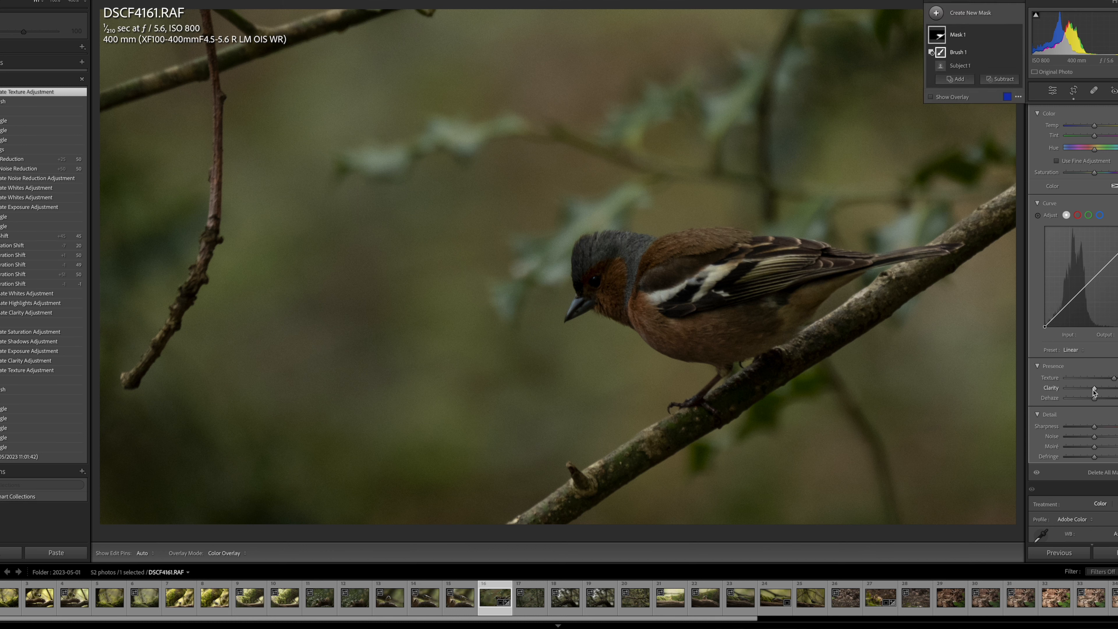
left_click_drag(1095, 392, 1106, 392)
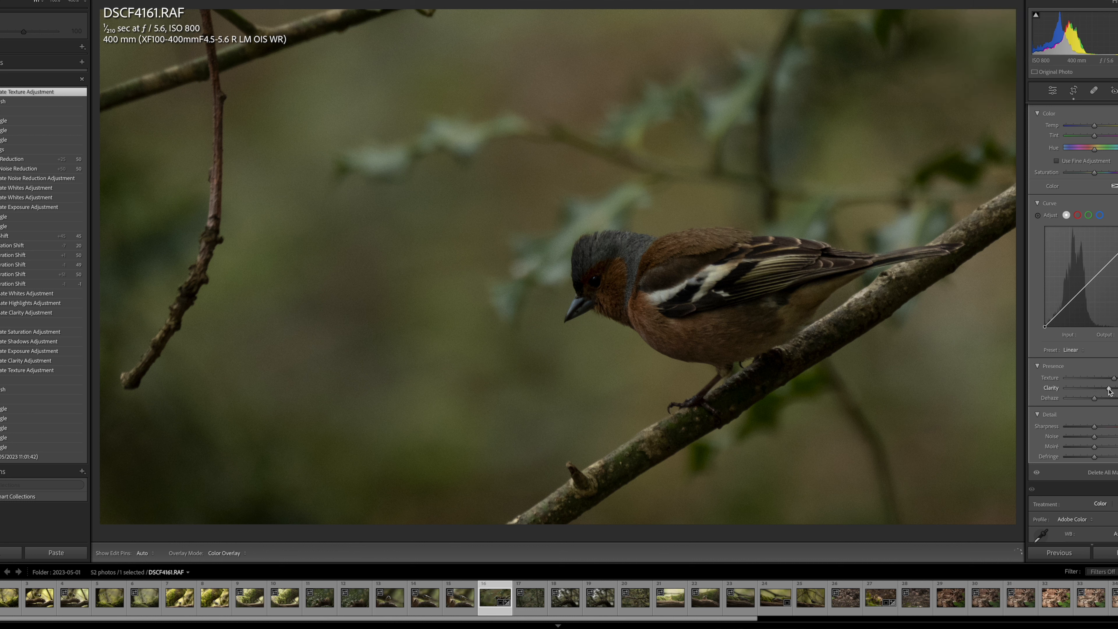
left_click_drag(1109, 391, 1109, 392)
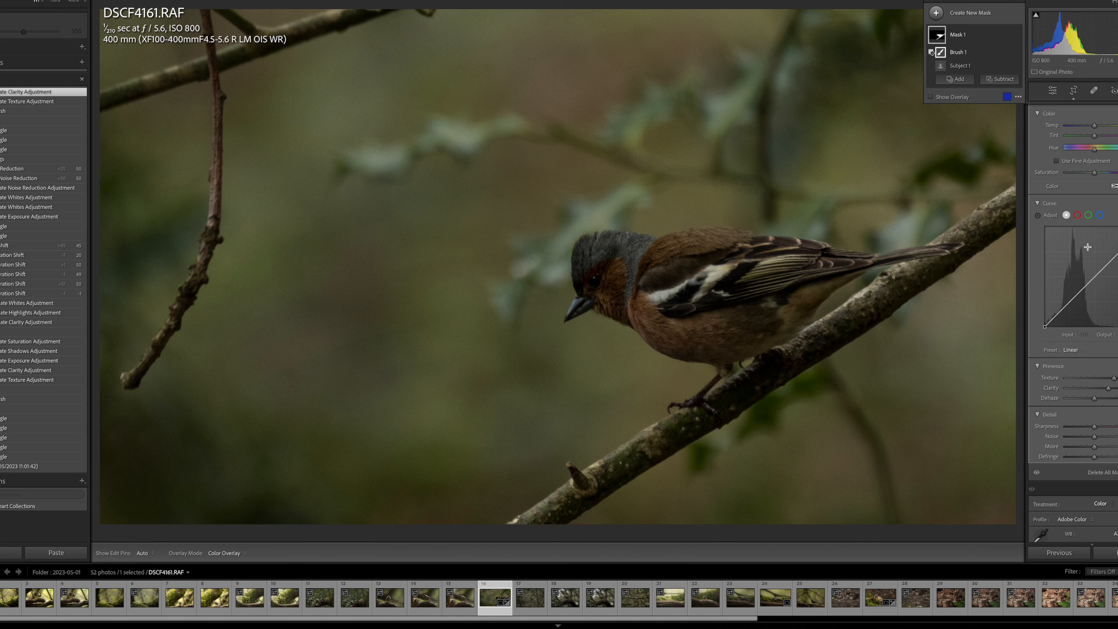
Slightly brighten the Exposure and raise the Saturation of the masked bird and branch, and close the masking tool.
scroll(1083, 248, "up", 5)
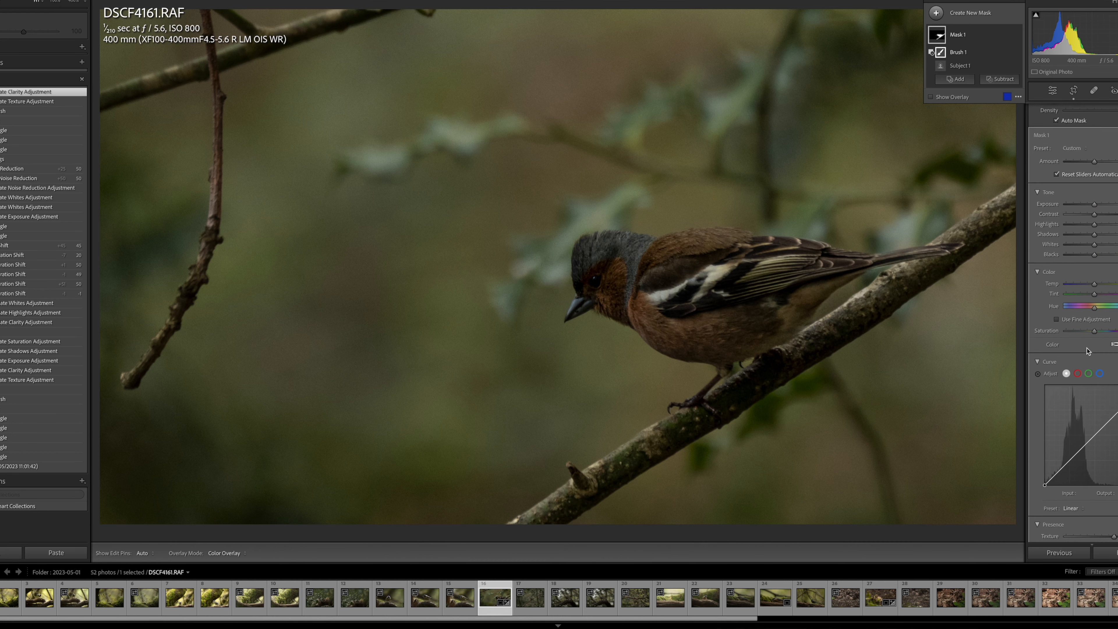
left_click_drag(1096, 258, 1099, 257)
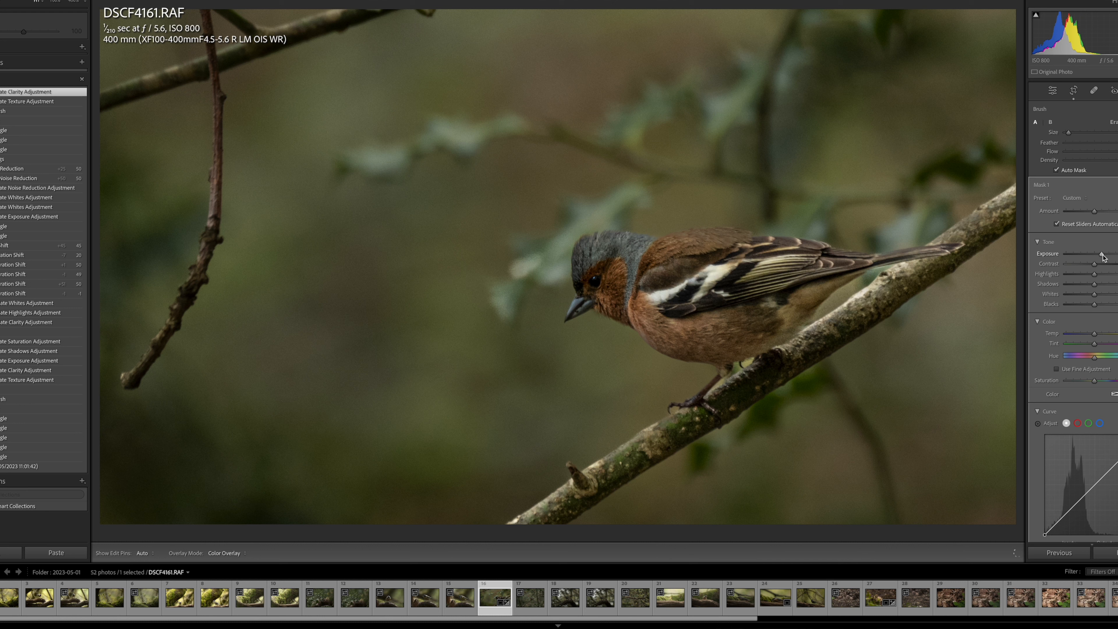
left_click_drag(1103, 257, 1103, 258)
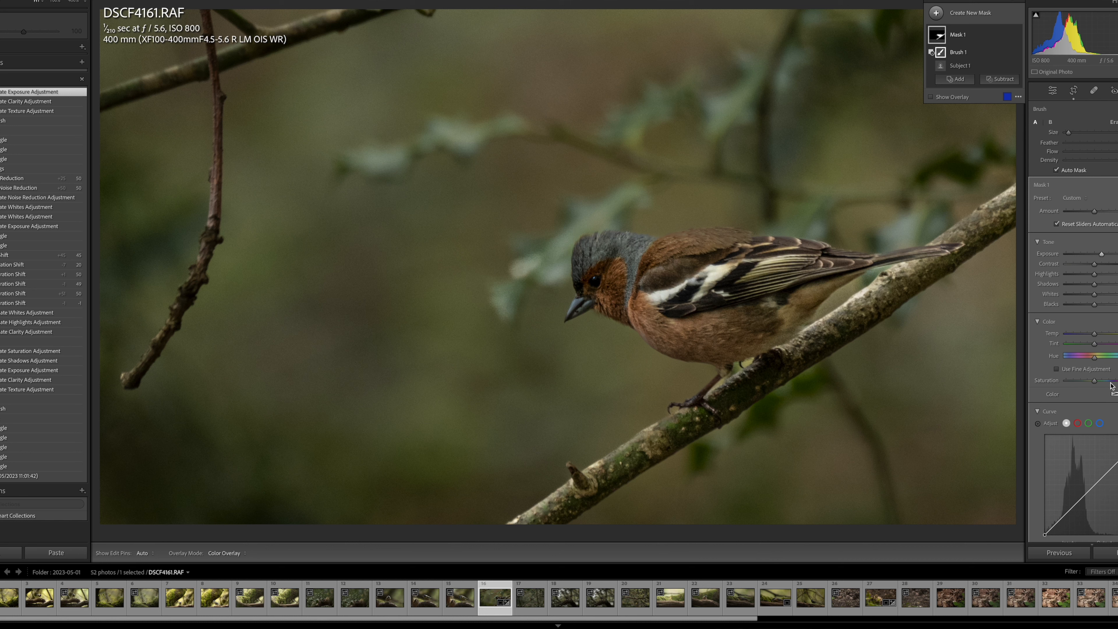
left_click_drag(1108, 383, 1109, 383)
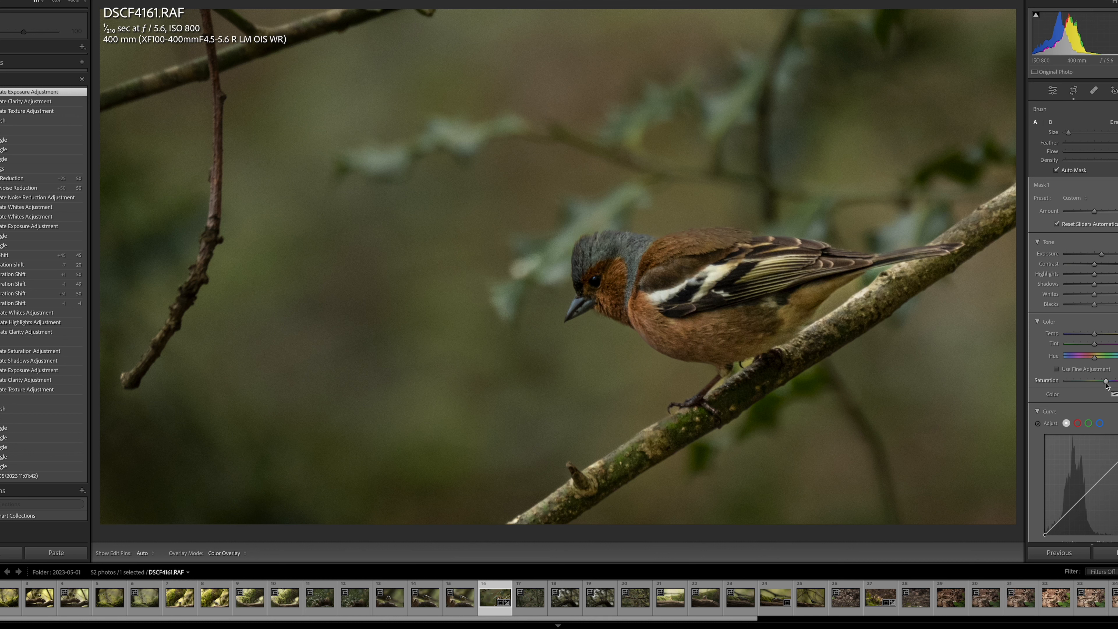
left_click_drag(1108, 385, 1108, 385)
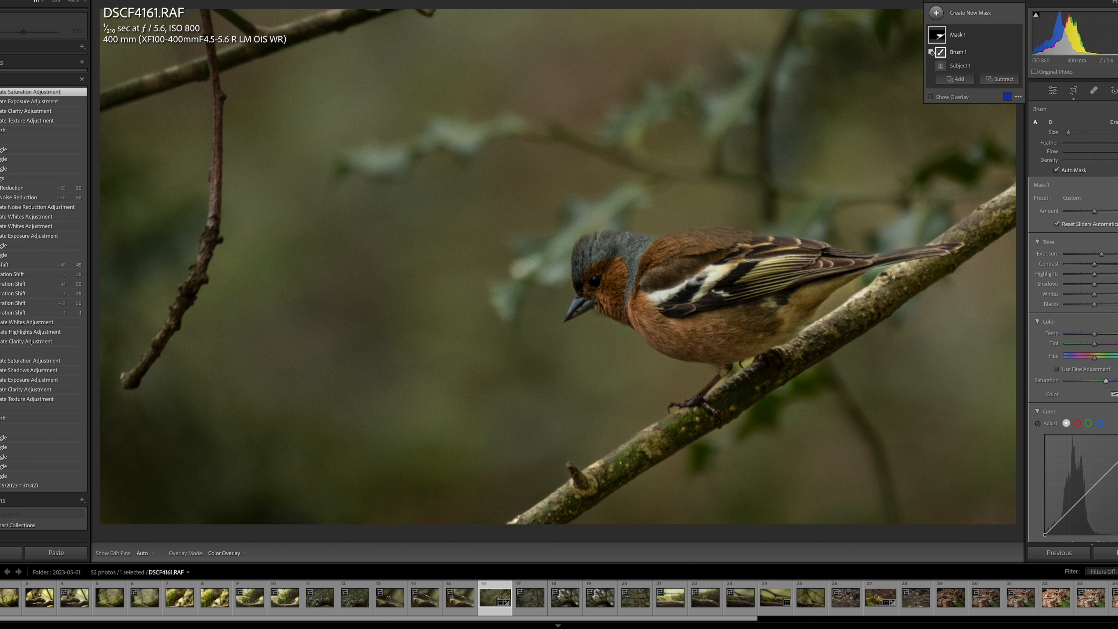
left_click(1053, 91)
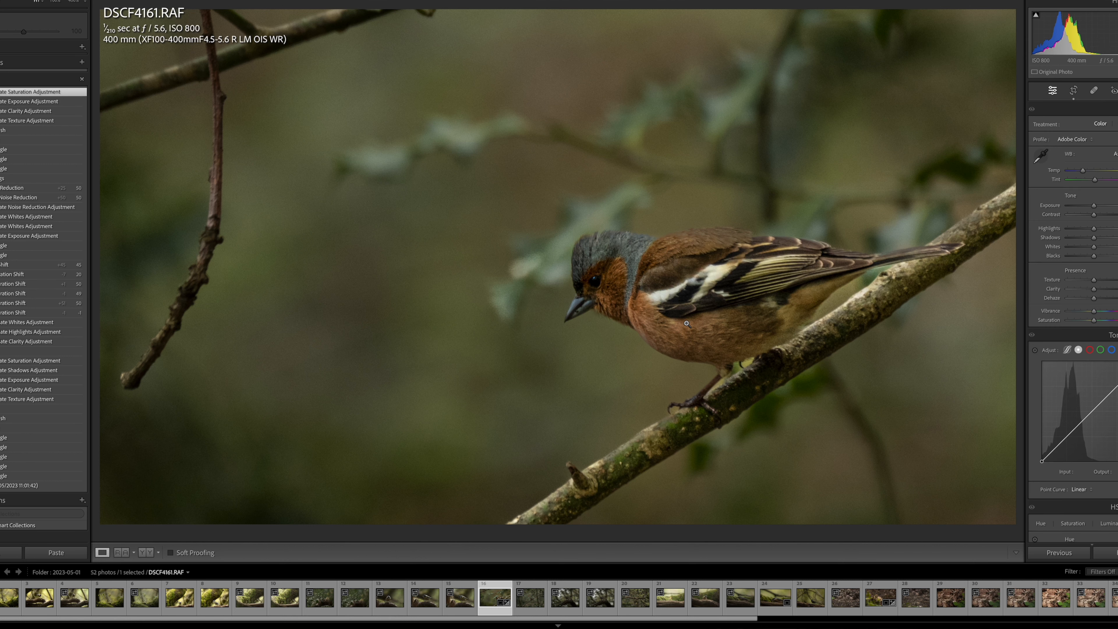
Examine the noise in the bird's plumage and the blurred background of the RAW photo at close magnification.
left_click(701, 316)
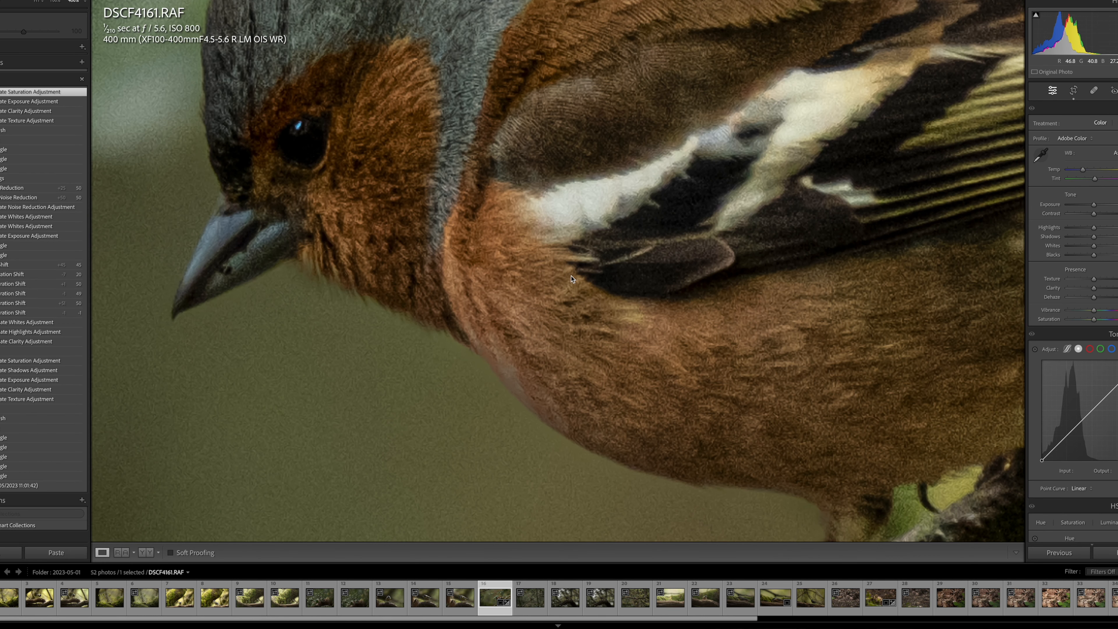
scroll(451, 230, "up", 5)
scroll(453, 231, "down", 5)
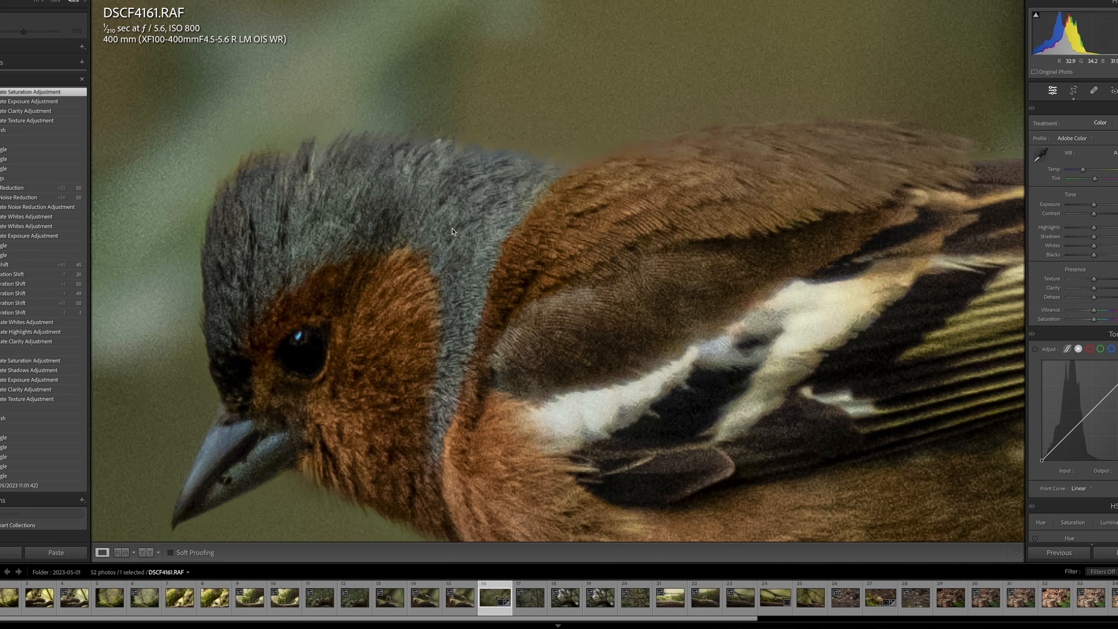
scroll(497, 242, "down", 5)
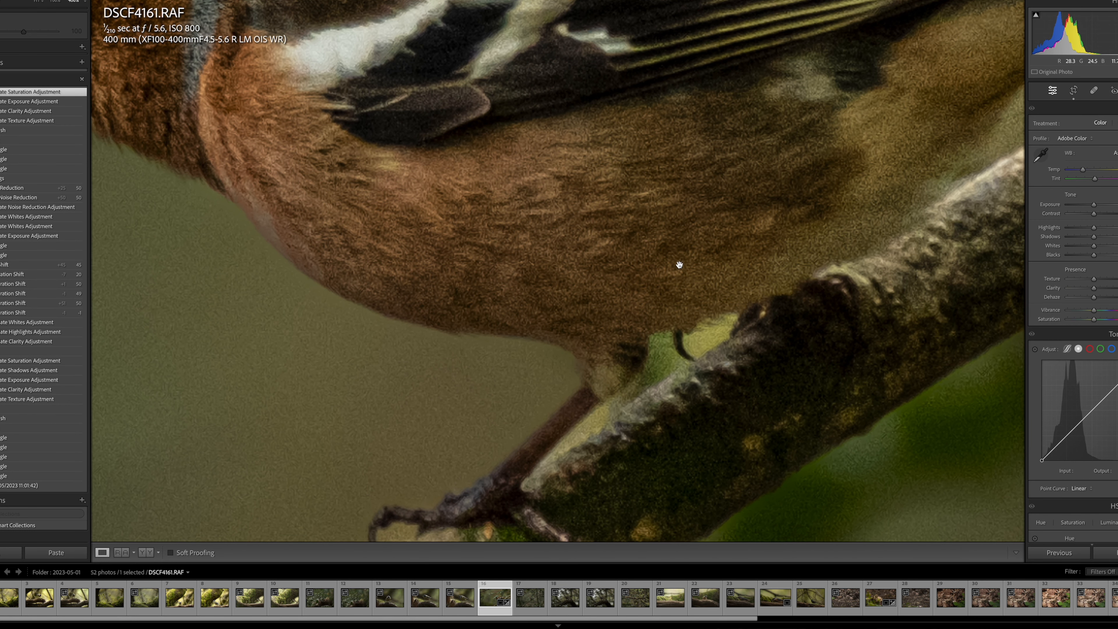
scroll(697, 247, "up", 8)
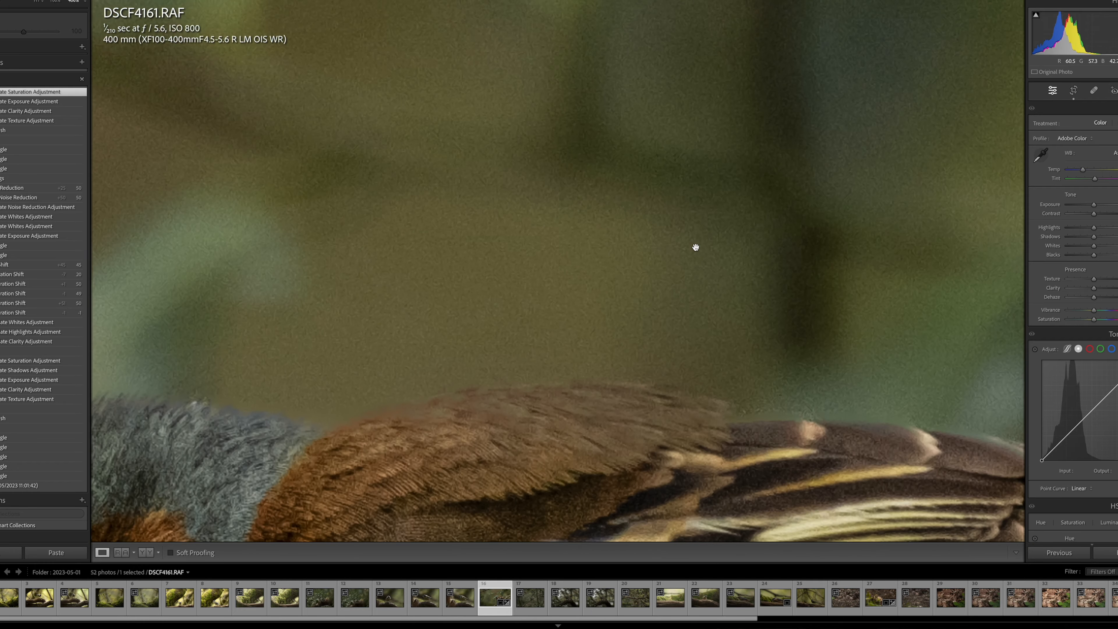
scroll(696, 247, "up", 8)
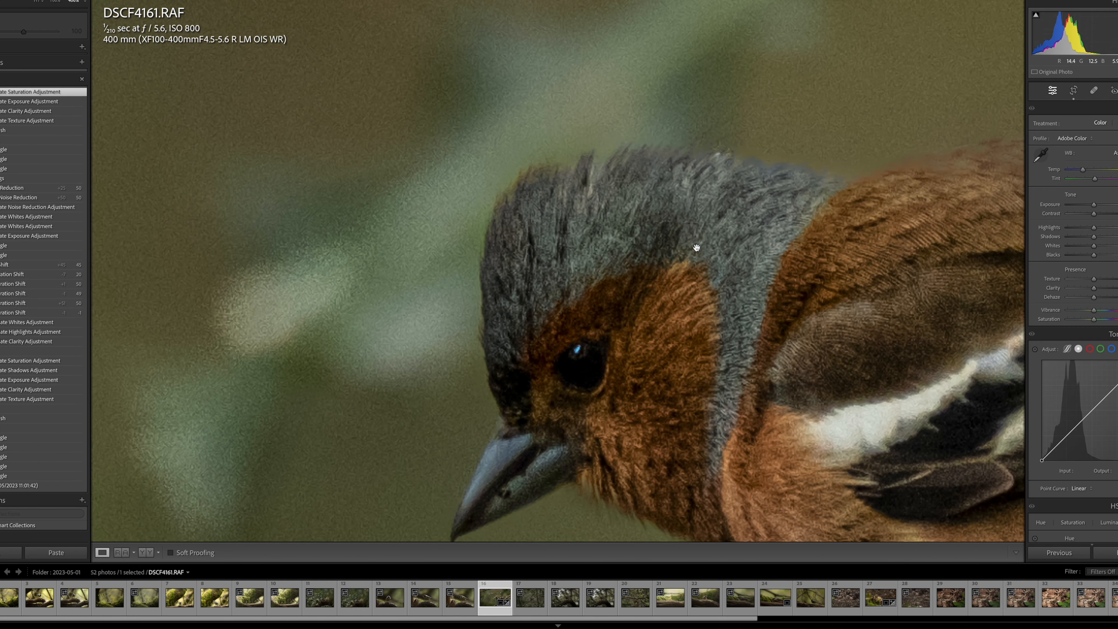
scroll(695, 248, "down", 3)
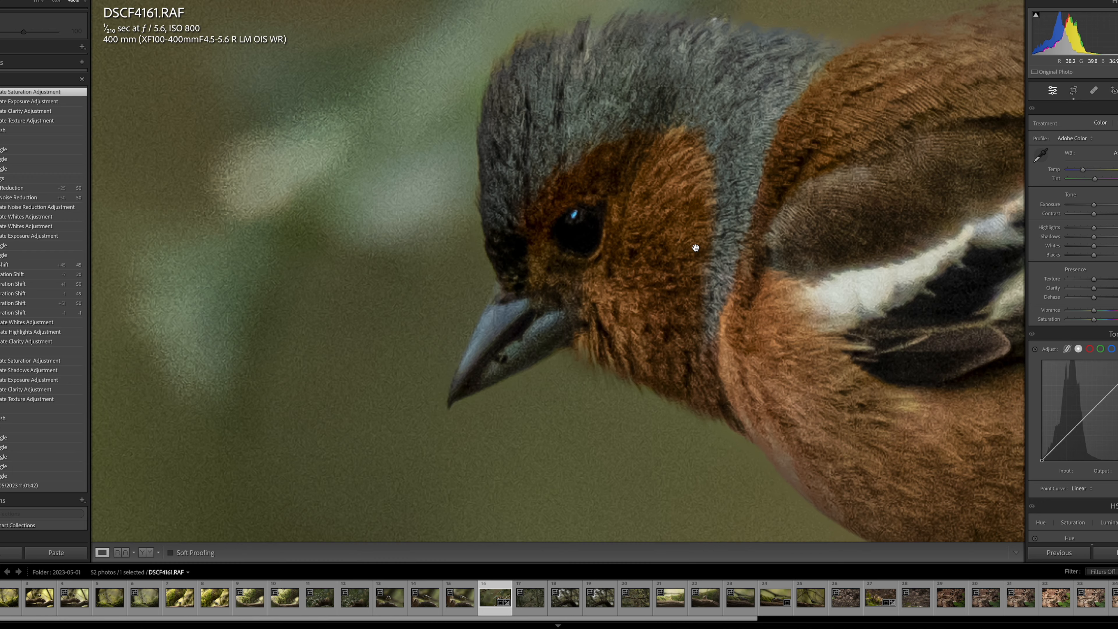
left_click(695, 247)
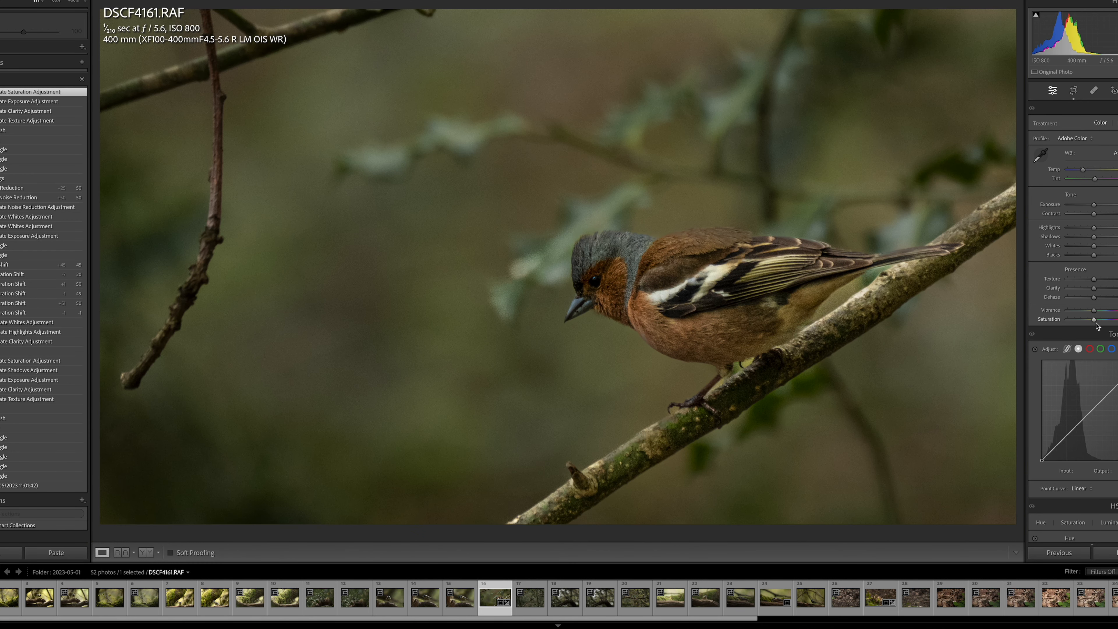
Apply AI Denoise to the RAW photo at an amount of 50, creating a stack with the enhanced DNG.
scroll(1096, 326, "down", 8)
scroll(1096, 326, "down", 3)
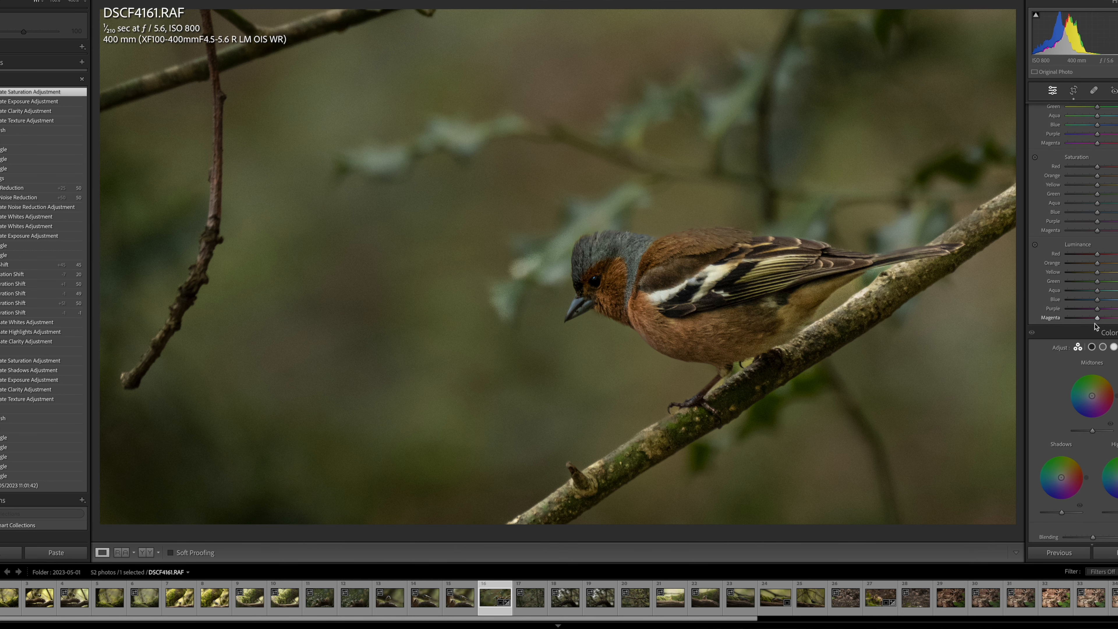
scroll(1095, 326, "down", 6)
scroll(1072, 324, "down", 2)
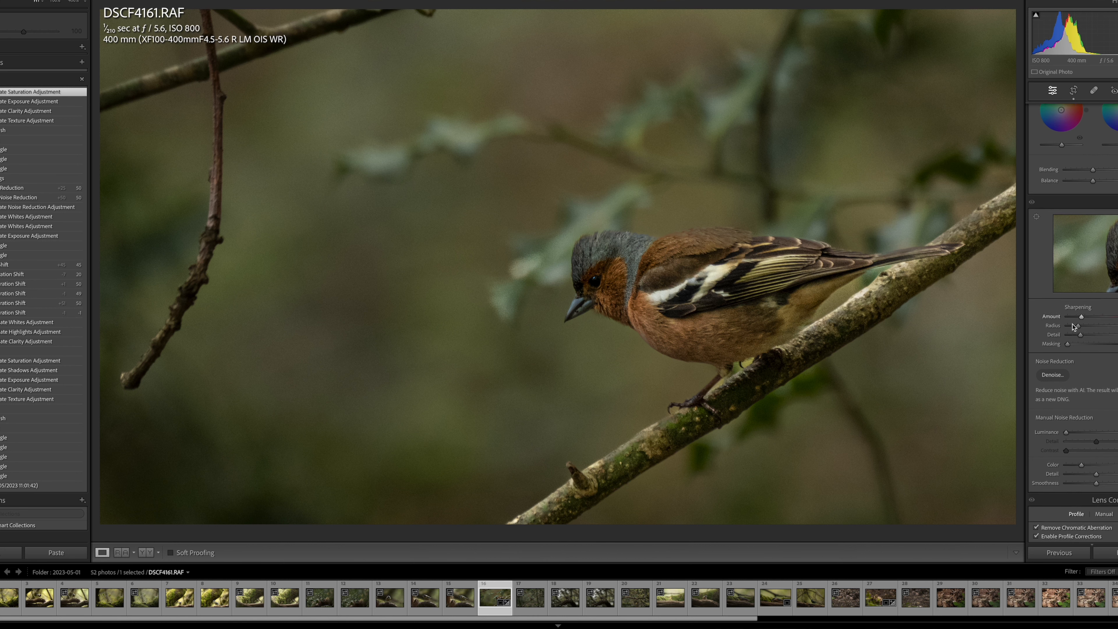
scroll(1073, 326, "down", 1)
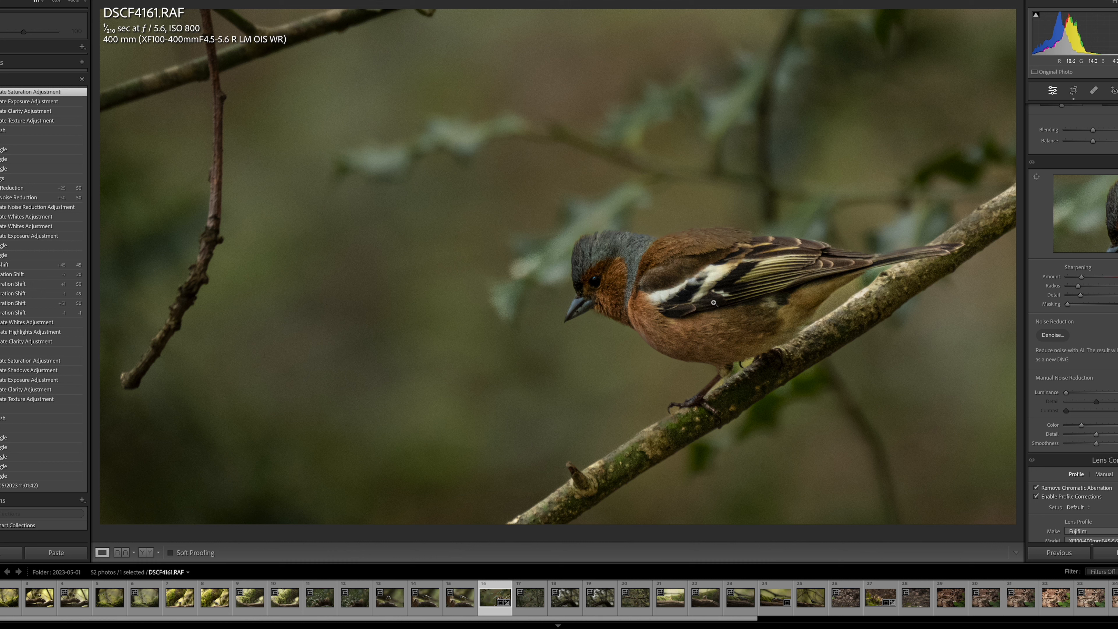
left_click(1053, 336)
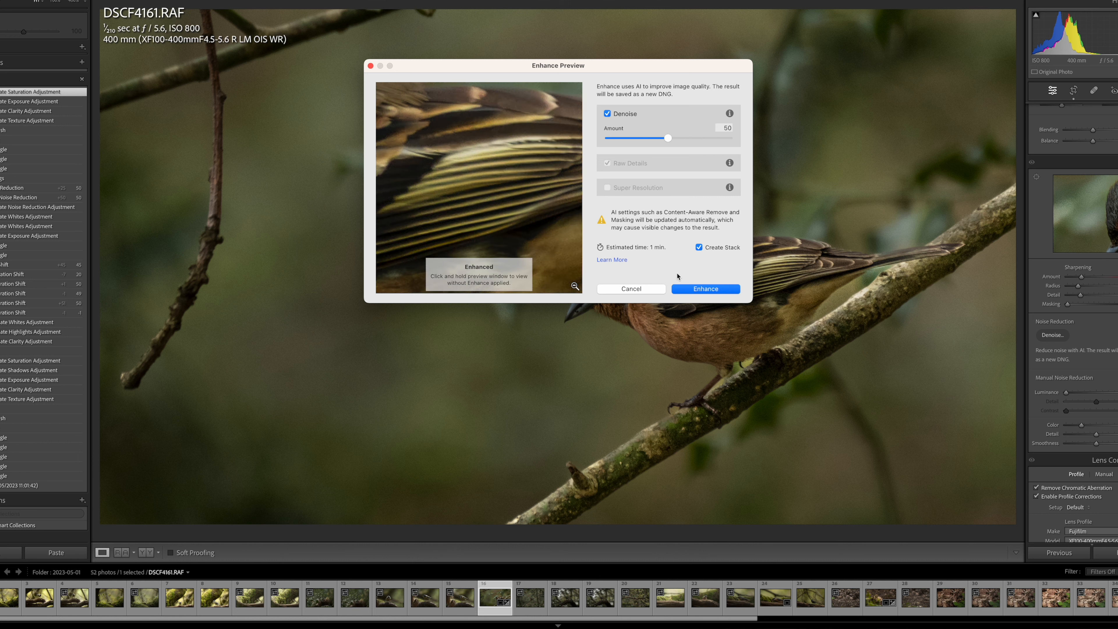
left_click(704, 290)
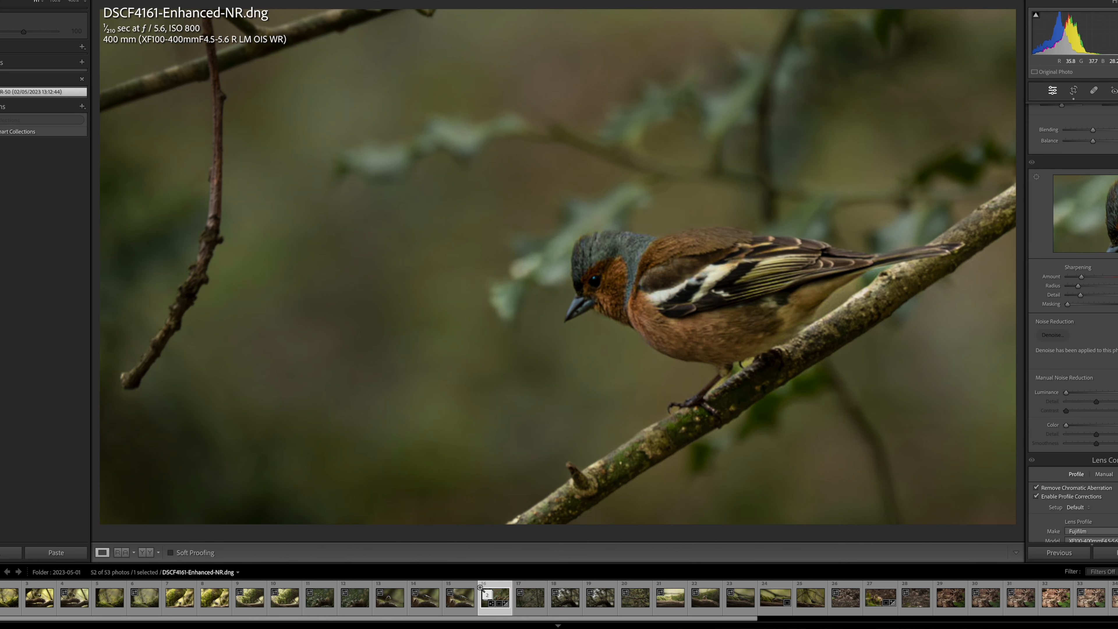
Expand the stack and compare the original RAW with the denoised DNG close up on the bird's head and wing.
left_click(493, 597)
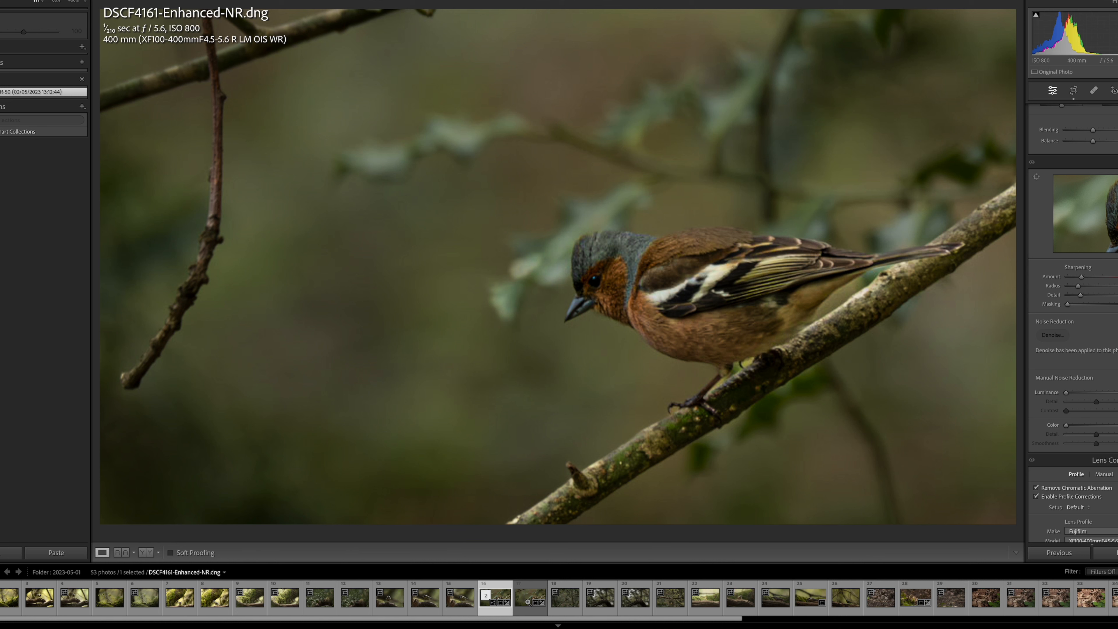
left_click(527, 592)
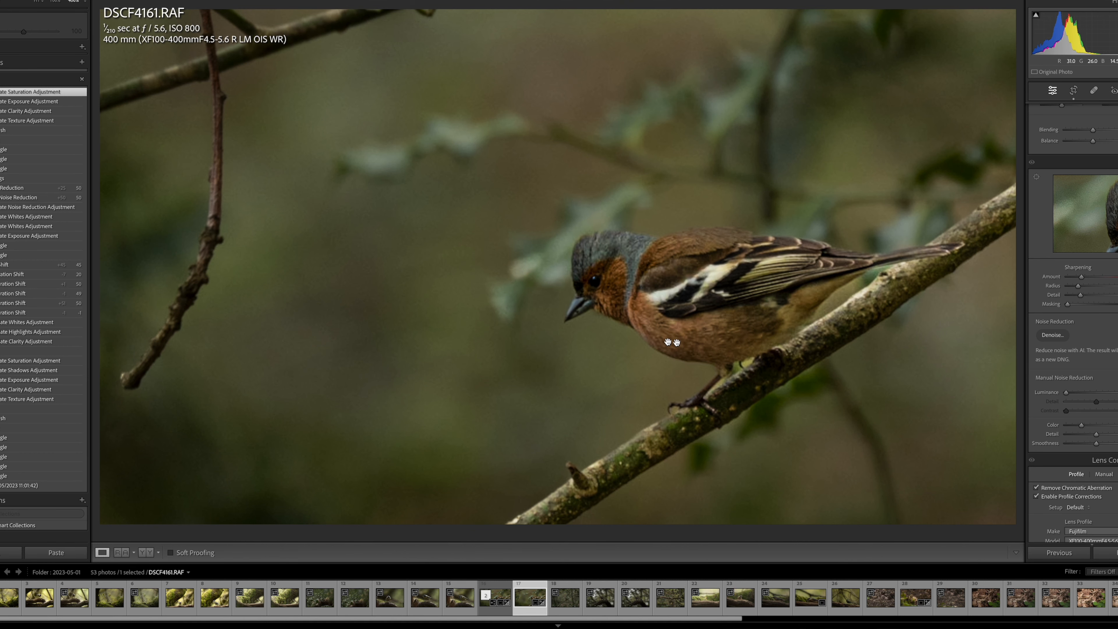
left_click(694, 344)
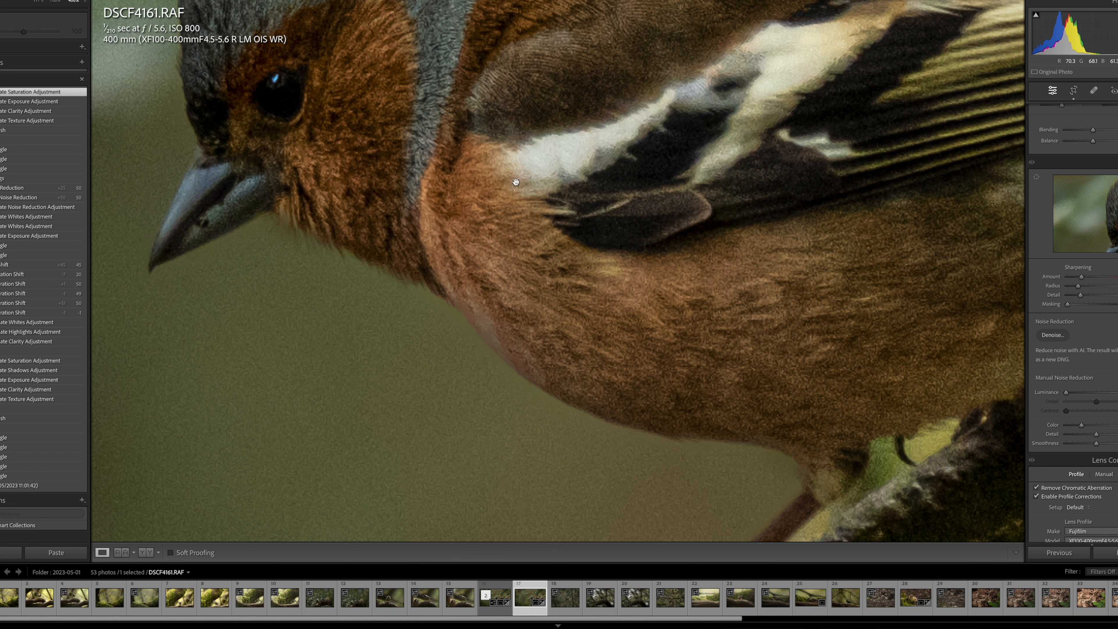
left_click(502, 599)
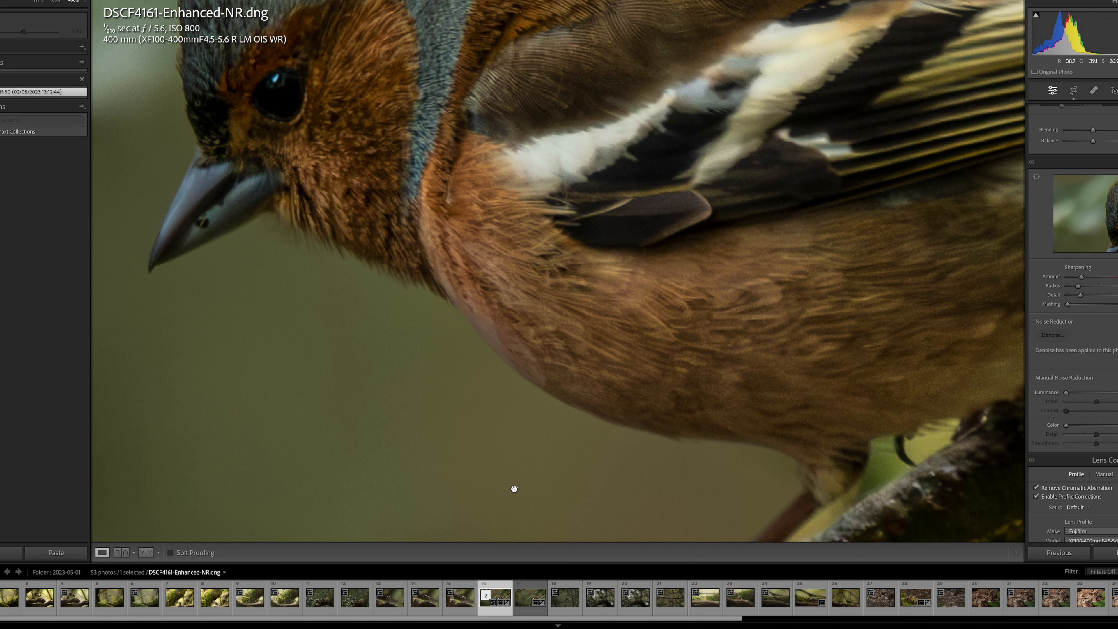
scroll(513, 304, "up", 10)
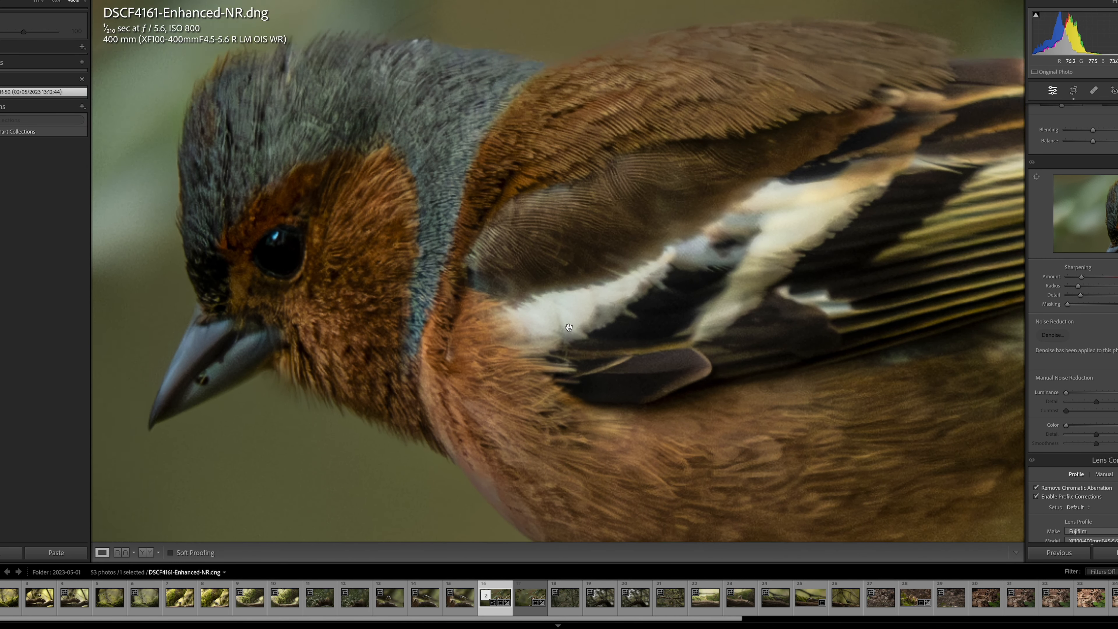
scroll(567, 326, "down", 3)
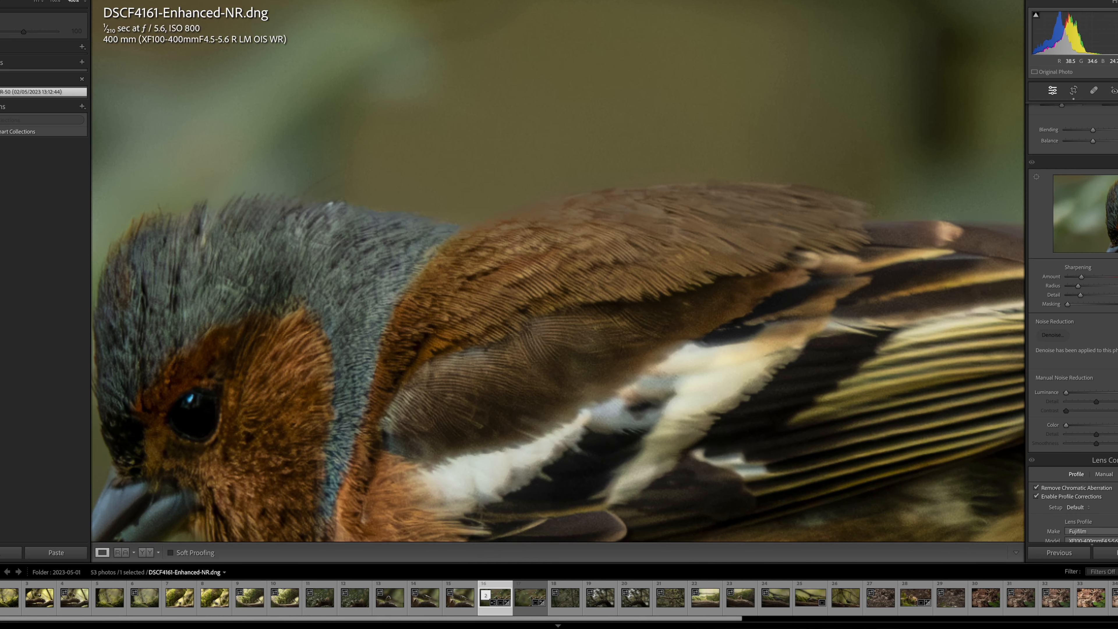
scroll(567, 327, "up", 8)
scroll(566, 327, "down", 10)
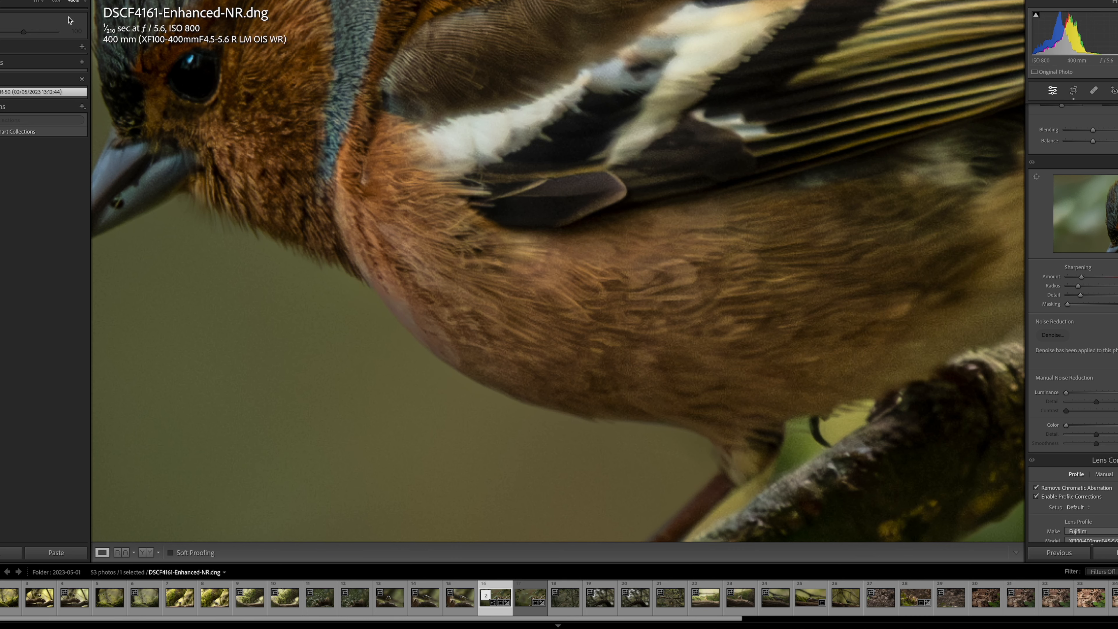
Compare the denoised DNG with the original RAW at a lower magnification, ending on the whole original photo.
left_click(54, 3)
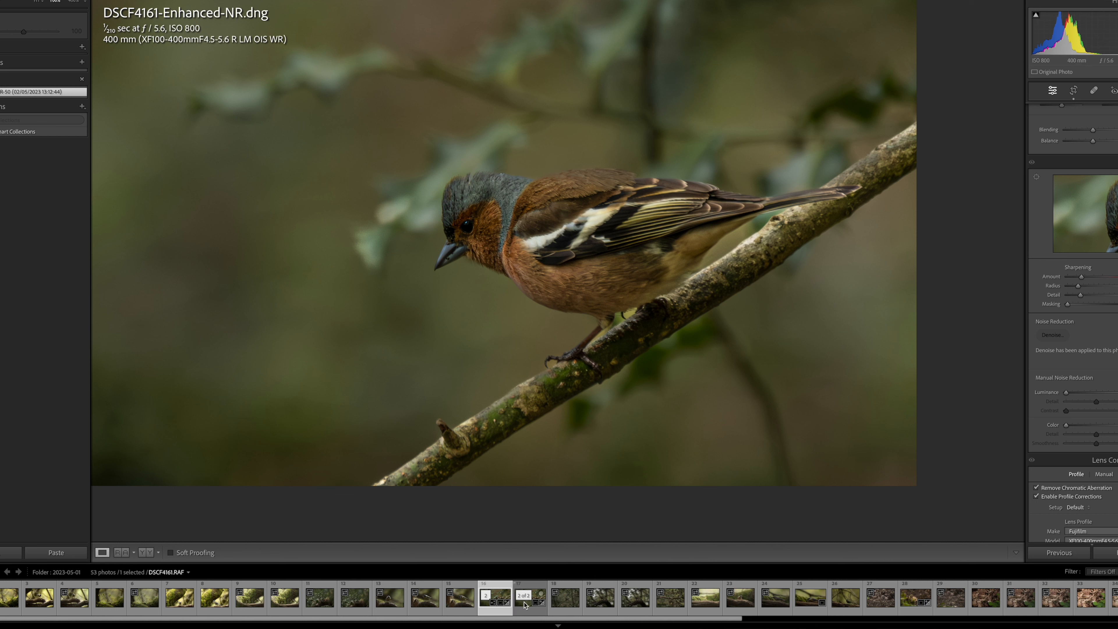
left_click(524, 605)
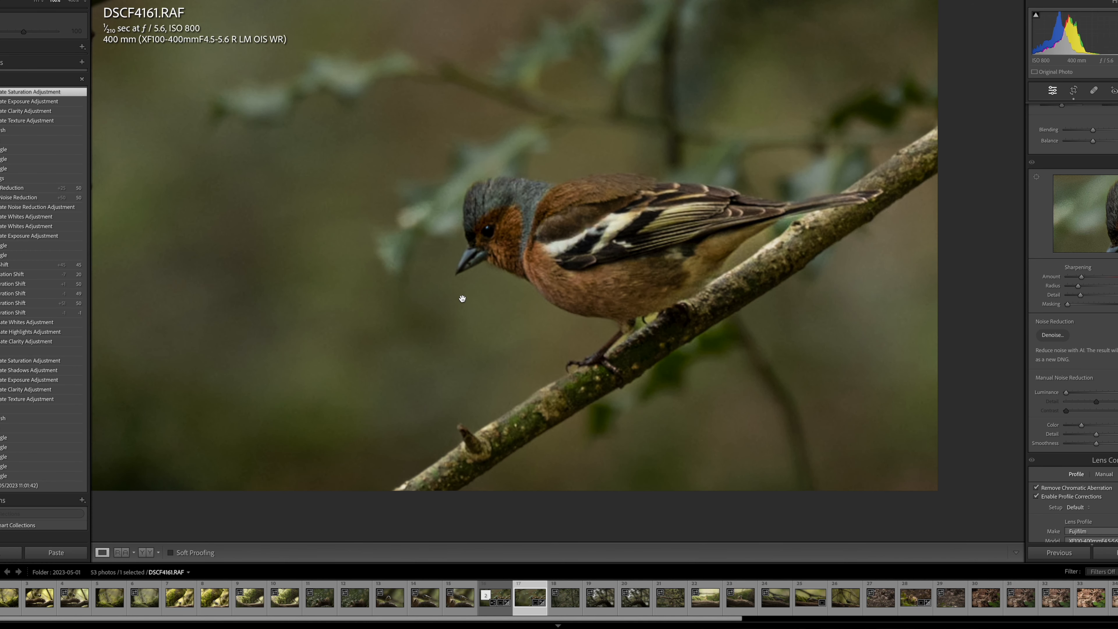
left_click(501, 598)
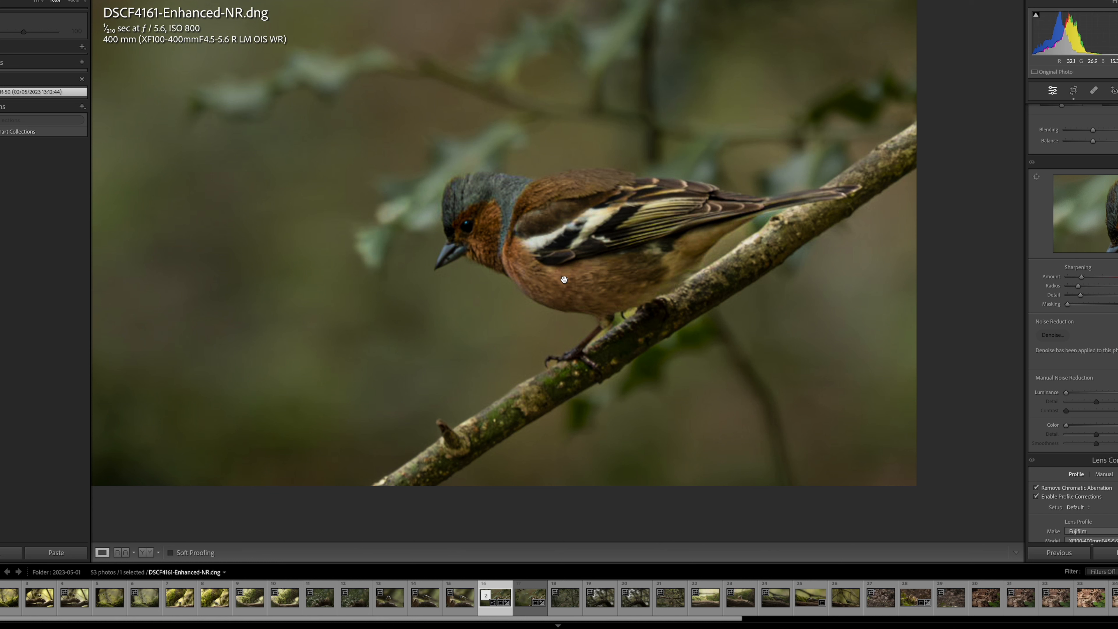
left_click(528, 598)
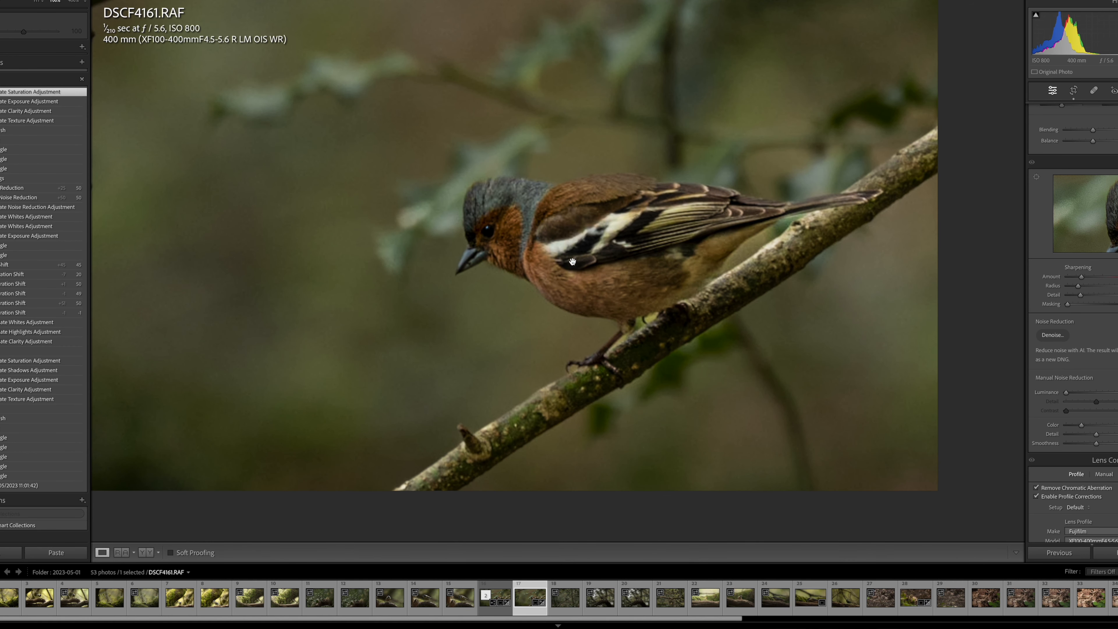
left_click(583, 292)
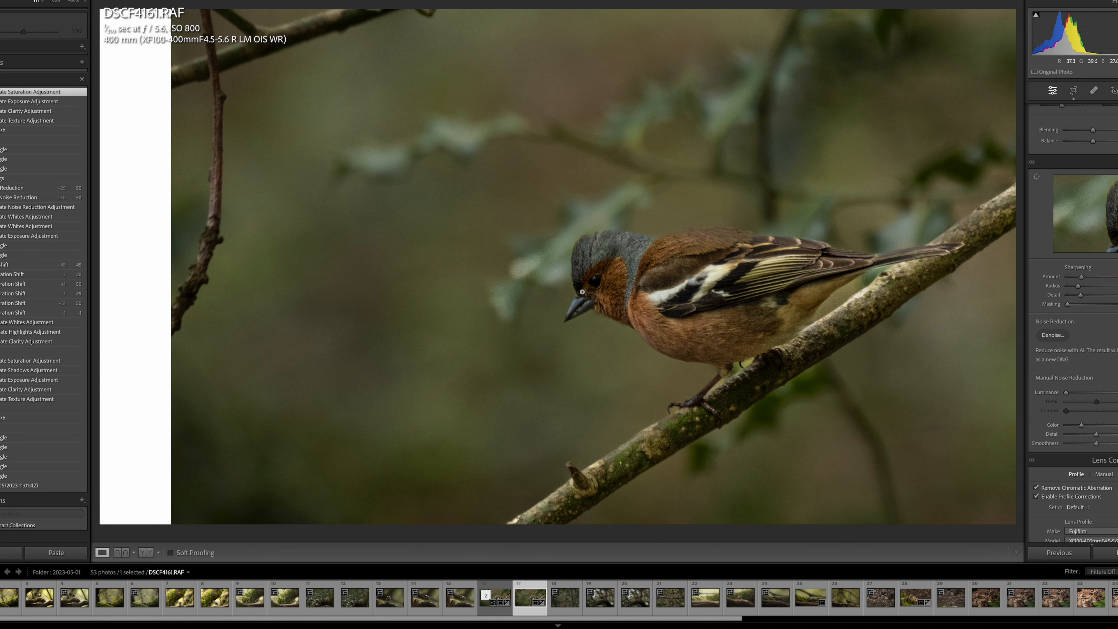
left_click(666, 335)
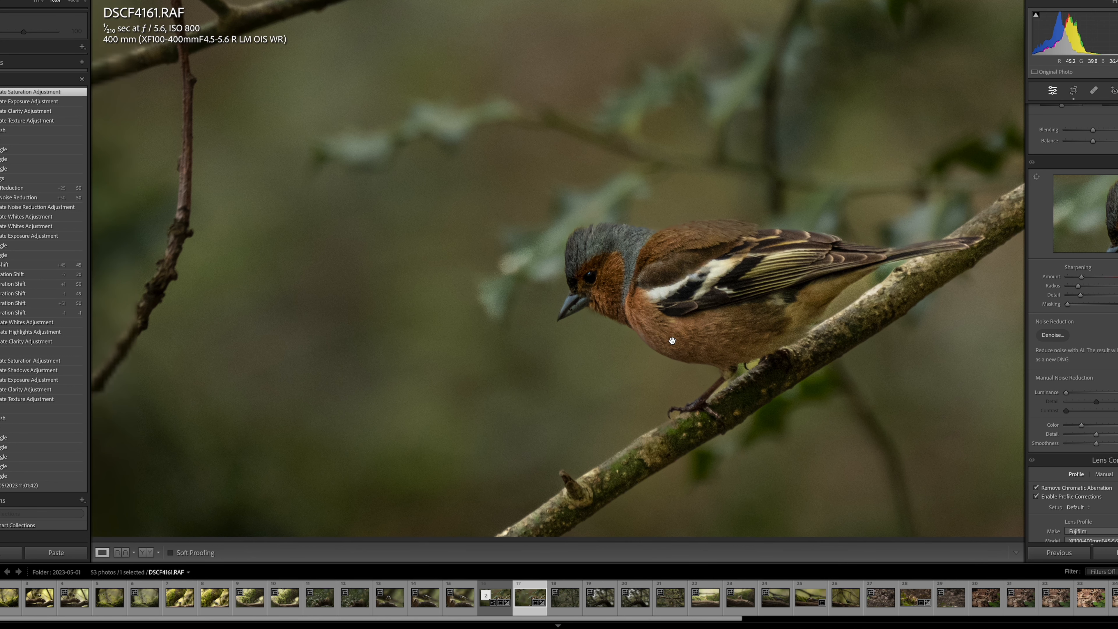
left_click(673, 342)
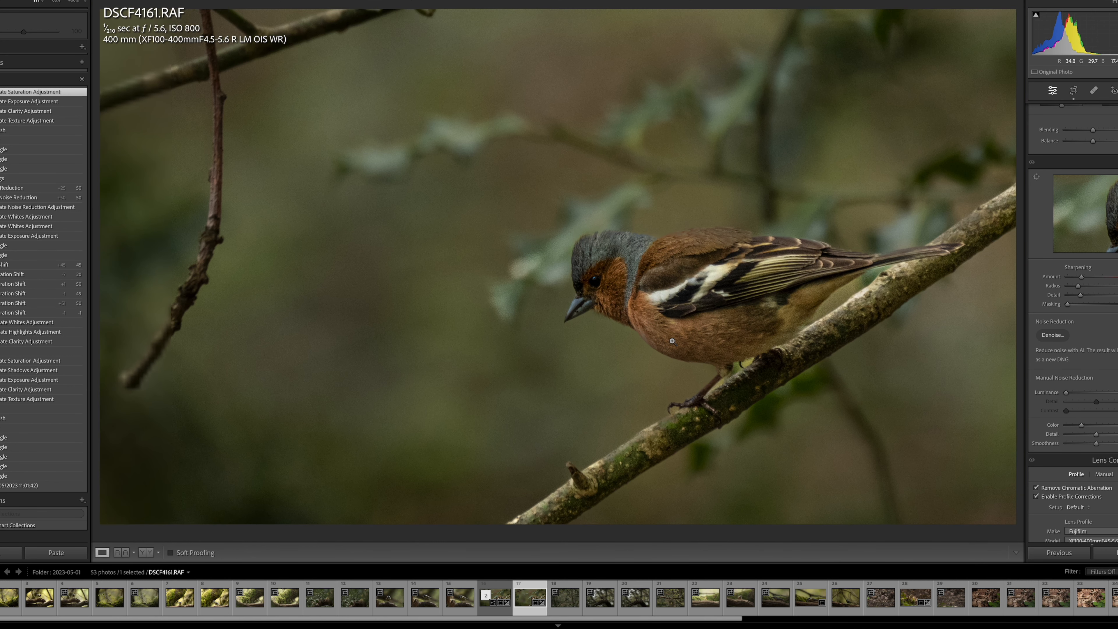
Apply manual noise reduction to the original RAW, setting Luminance, its Contrast and Color to 50 each.
left_click(672, 341)
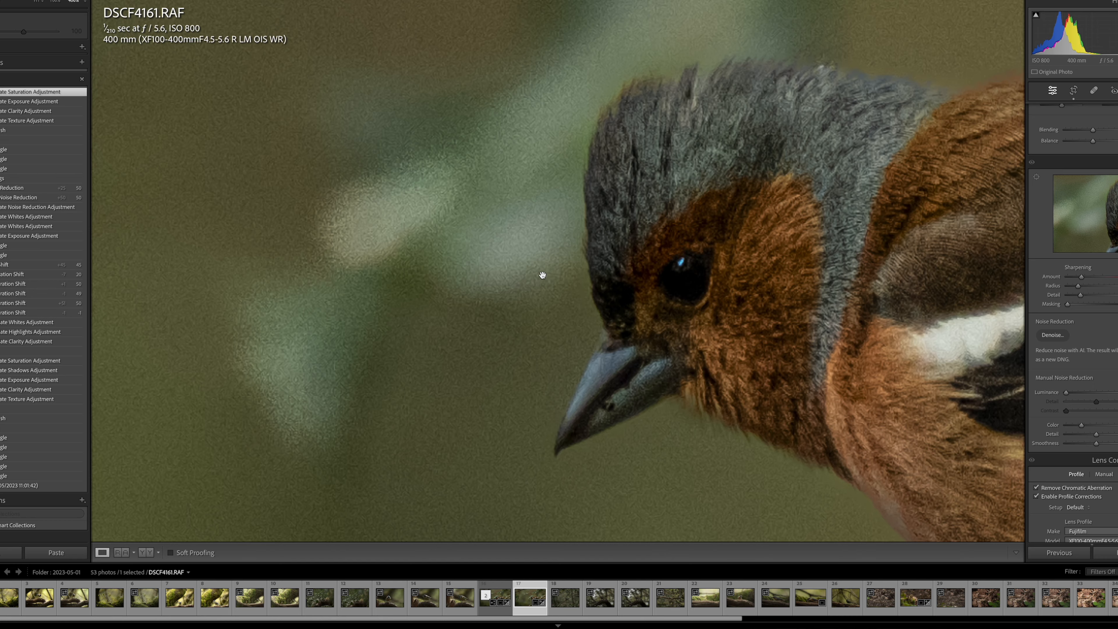
scroll(541, 275, "right", 10)
scroll(541, 274, "left", 5)
scroll(541, 274, "down", 4)
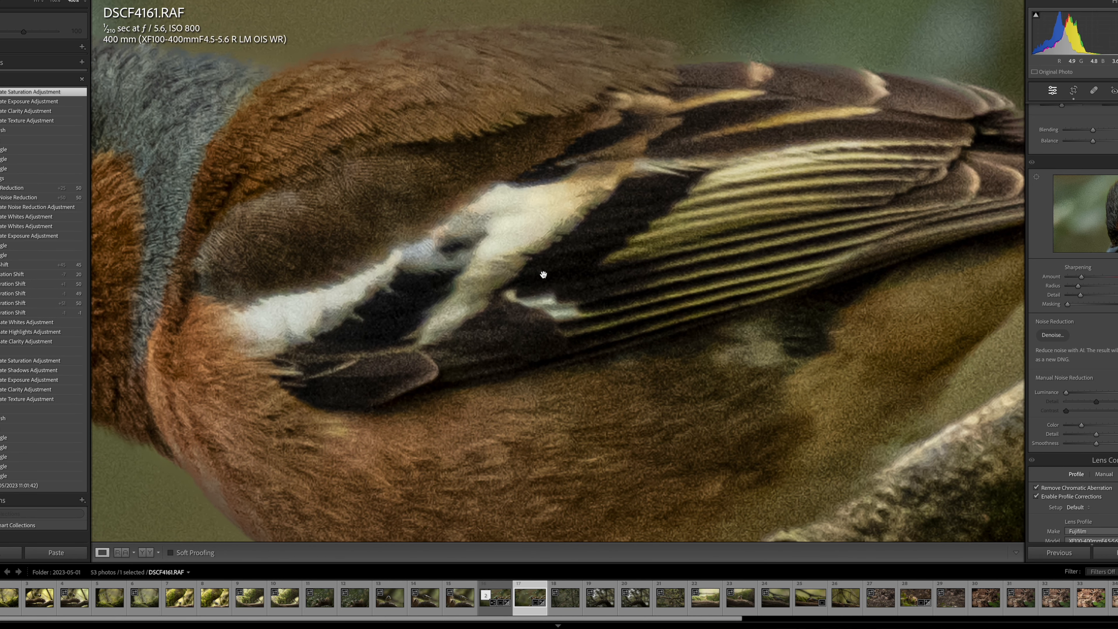
scroll(546, 276, "down", 1)
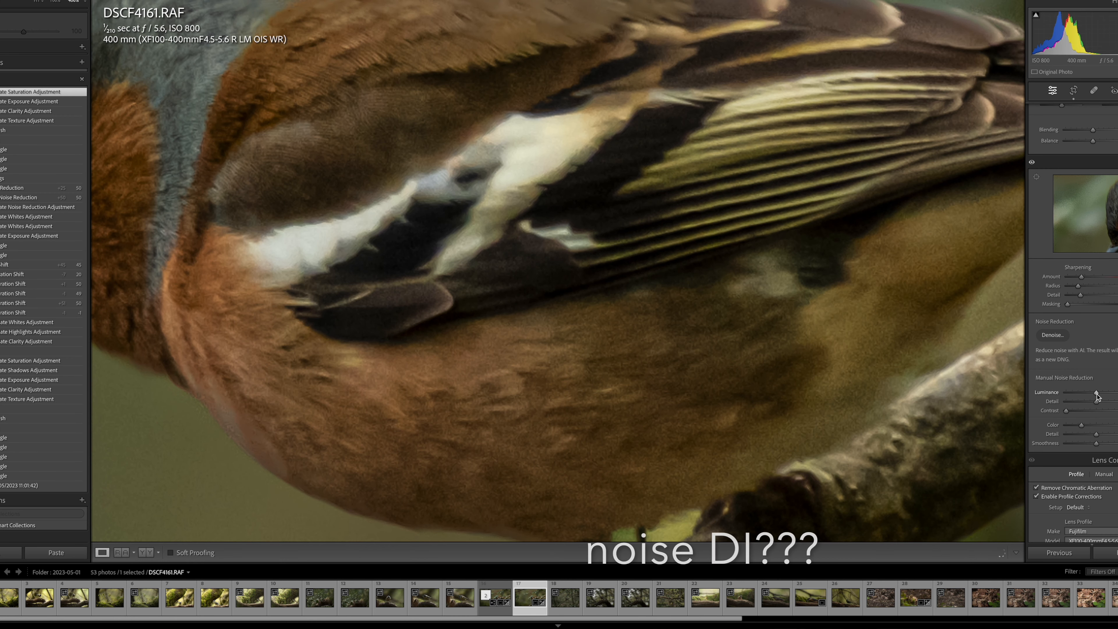
left_click_drag(1070, 410, 1099, 413)
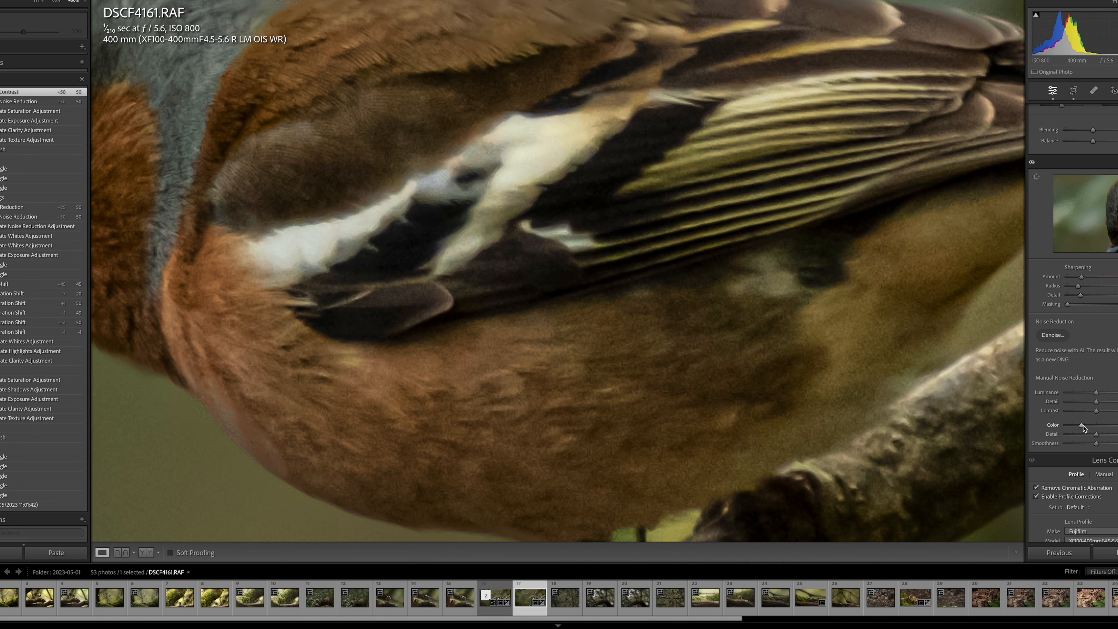
left_click_drag(1083, 426, 1096, 425)
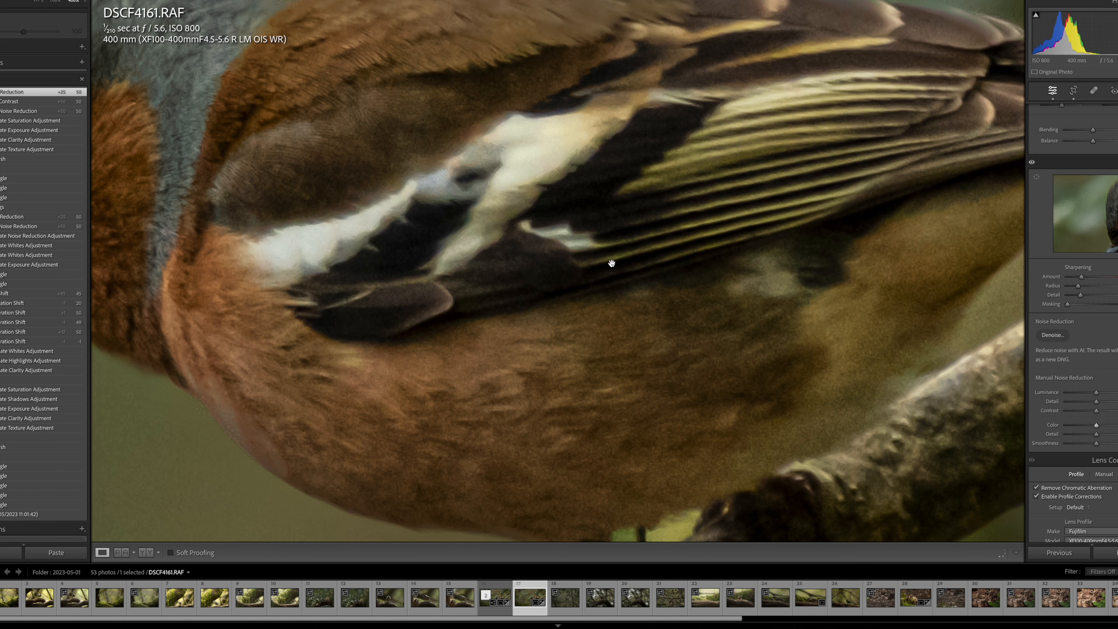
Examine the manual noise reduction on the bird's plumage, the blurred background and around the beak.
scroll(612, 267, "down", 3)
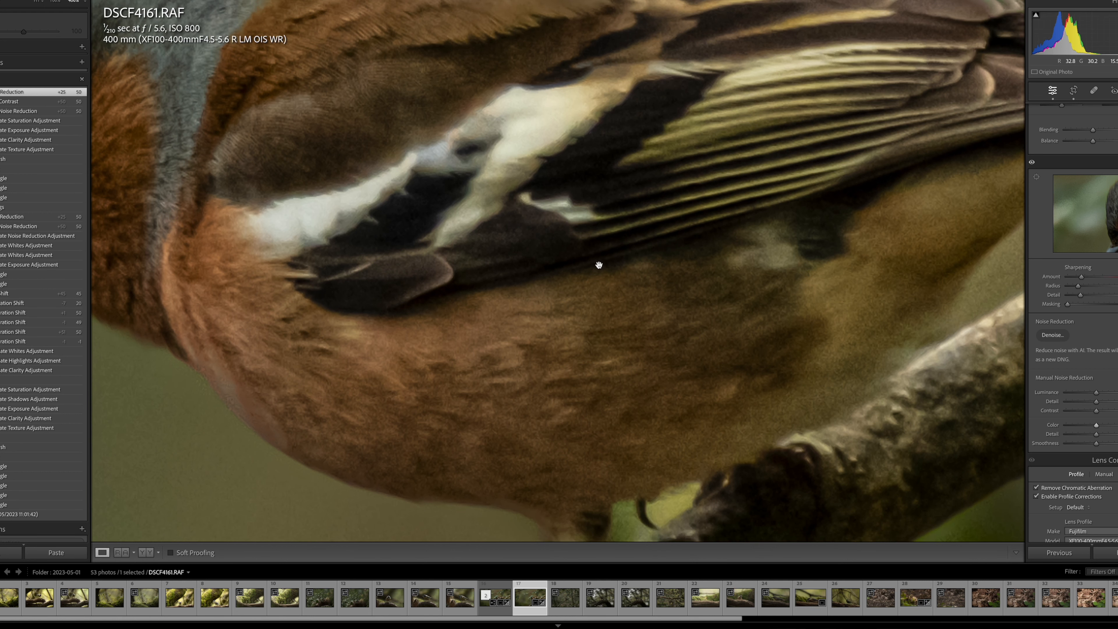
scroll(599, 260, "up", 15)
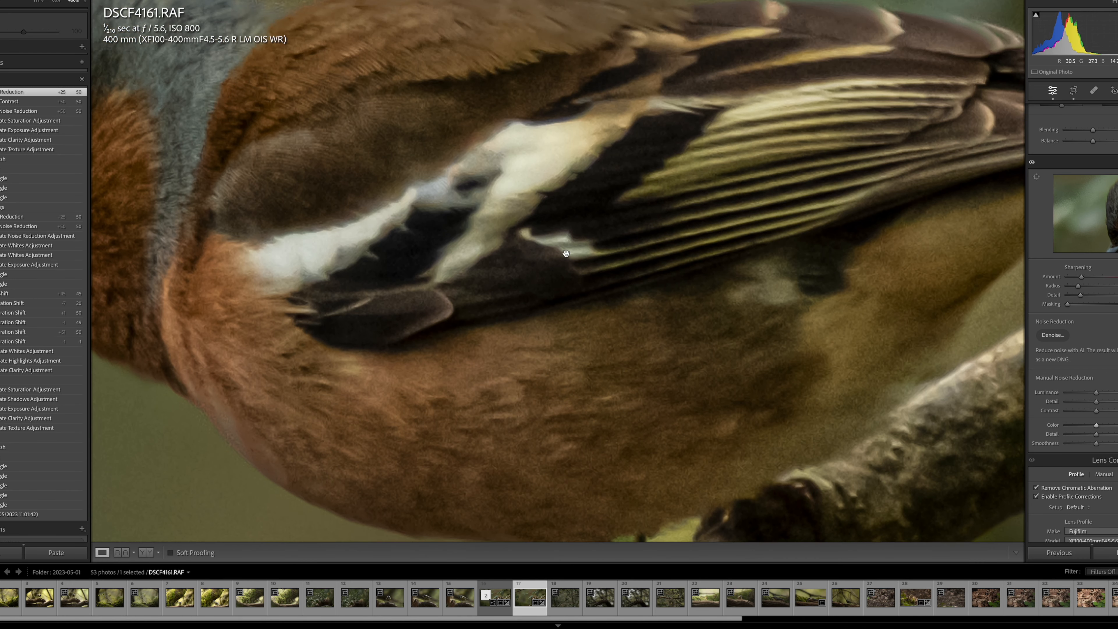
scroll(530, 246, "down", 5)
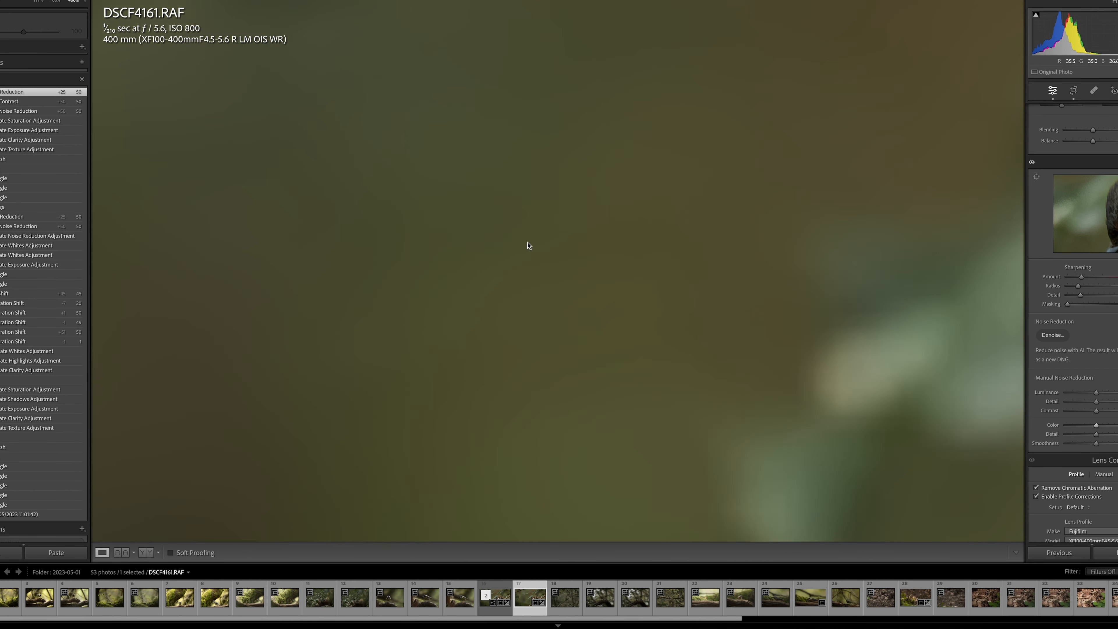
scroll(527, 243, "up", 5)
scroll(534, 240, "down", 8)
scroll(546, 238, "right", 8)
scroll(550, 238, "right", 10)
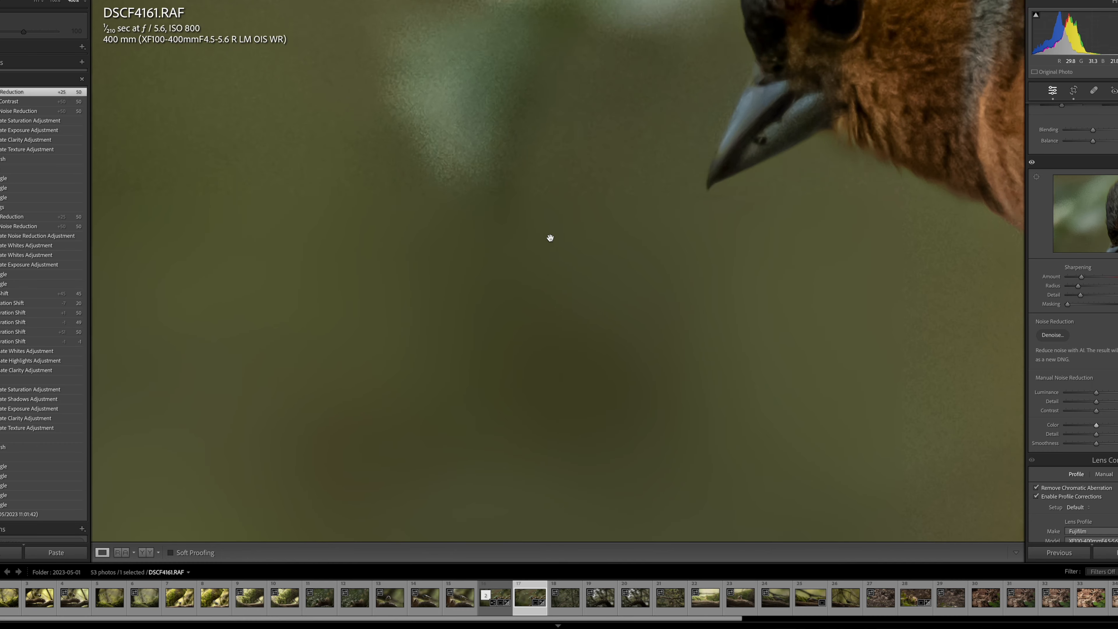
Compare the manually noise-reduced RAW with the denoised DNG close up on the bird's head, wing and breast feathers.
scroll(549, 237, "up", 3)
scroll(549, 237, "right", 5)
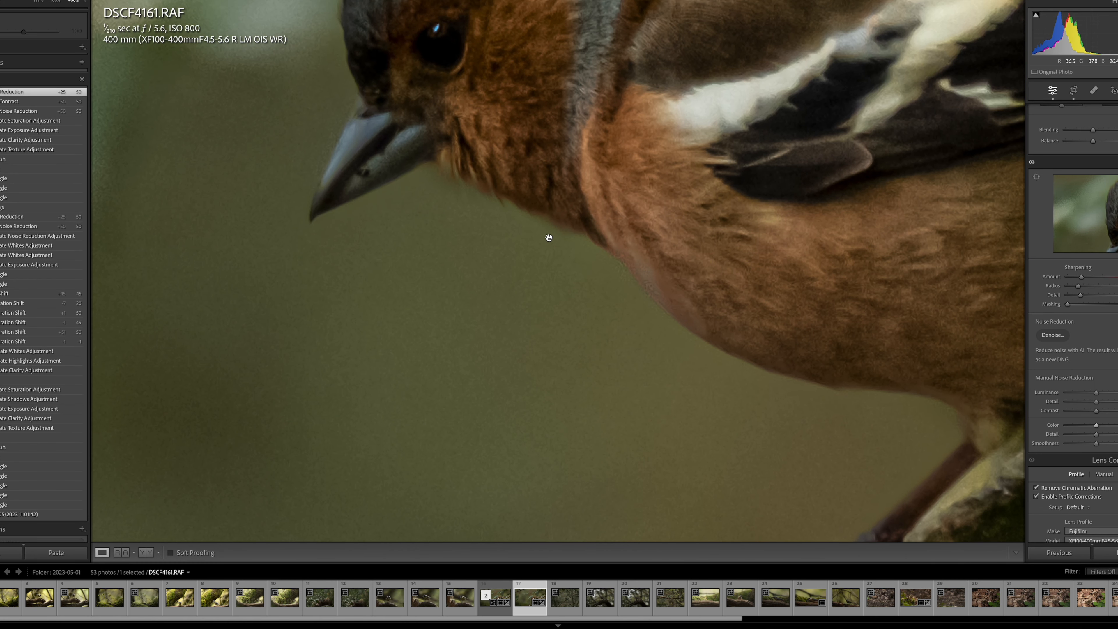
scroll(549, 237, "up", 5)
scroll(546, 238, "up", 5)
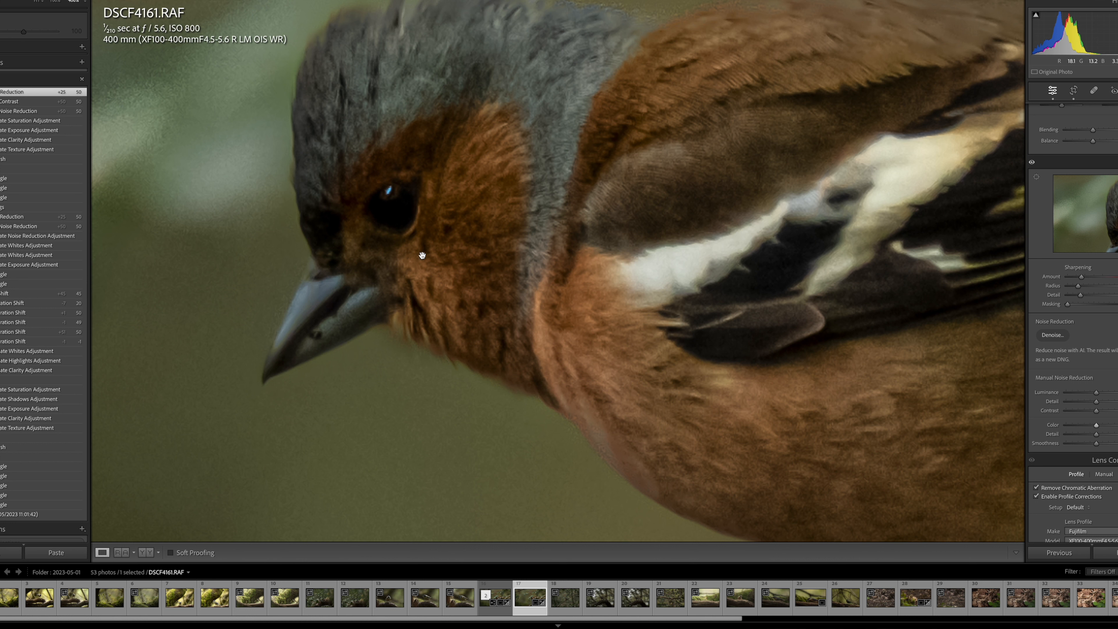
left_click(499, 597)
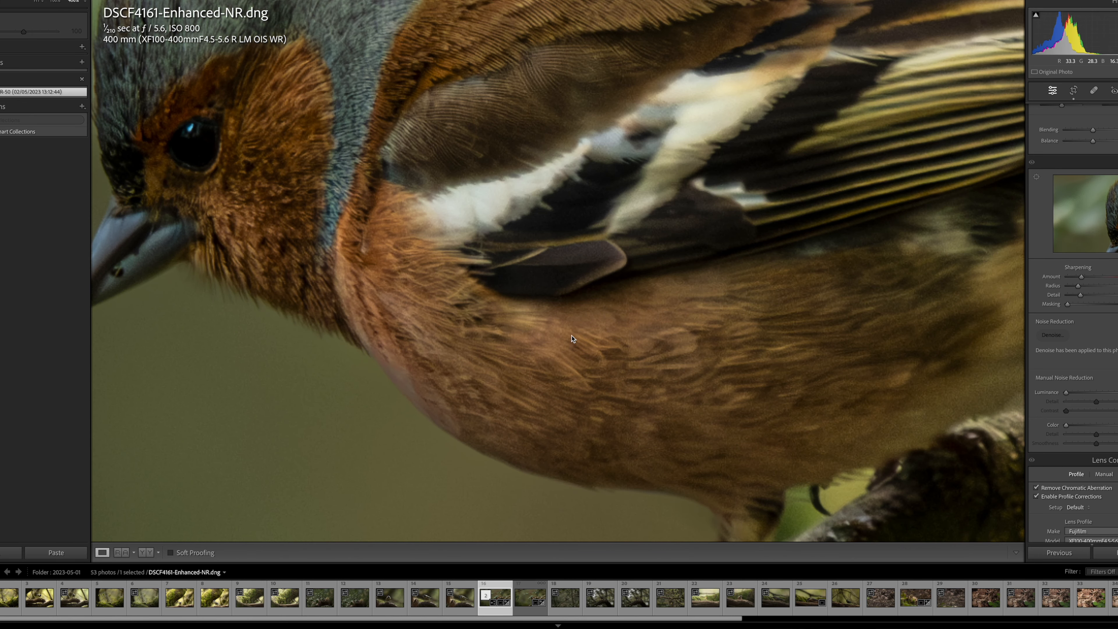
left_click_drag(454, 292, 355, 275)
left_click_drag(803, 336, 494, 281)
left_click_drag(572, 291, 516, 301)
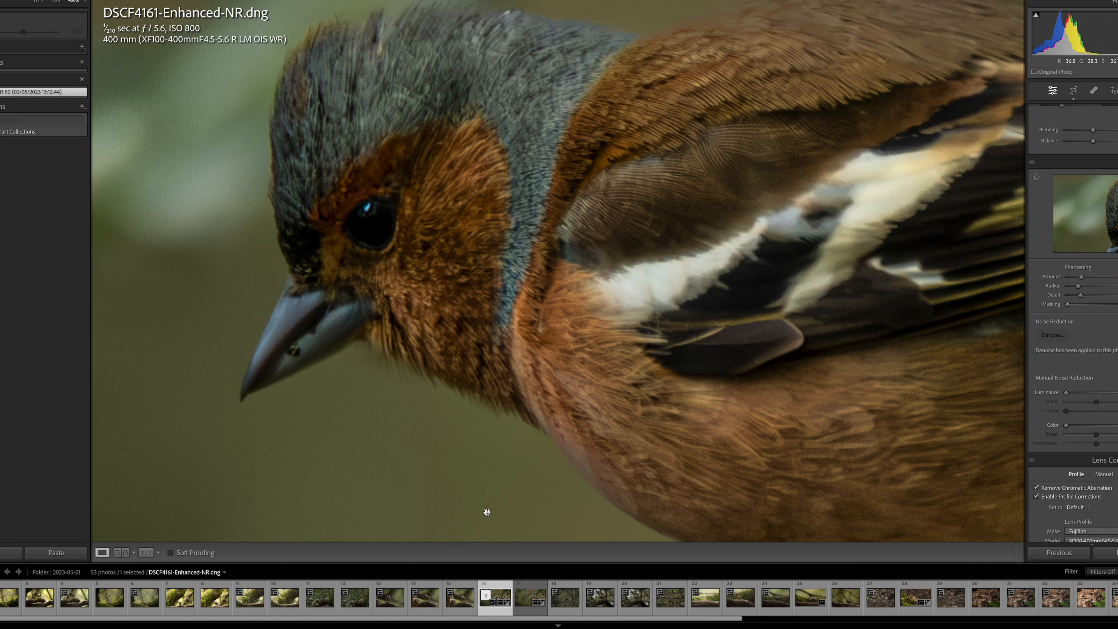
Return to the original RAW and examine its manual noise reduction on the wing, head, breast and blurred background.
left_click(526, 606)
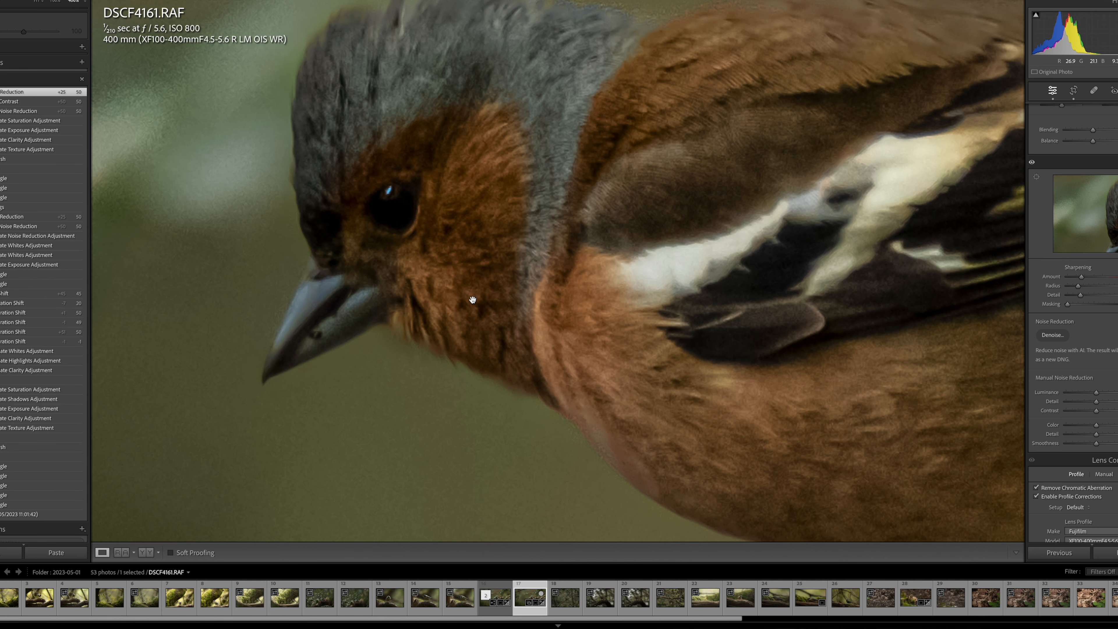
scroll(468, 298, "right", 2)
scroll(458, 298, "right", 5)
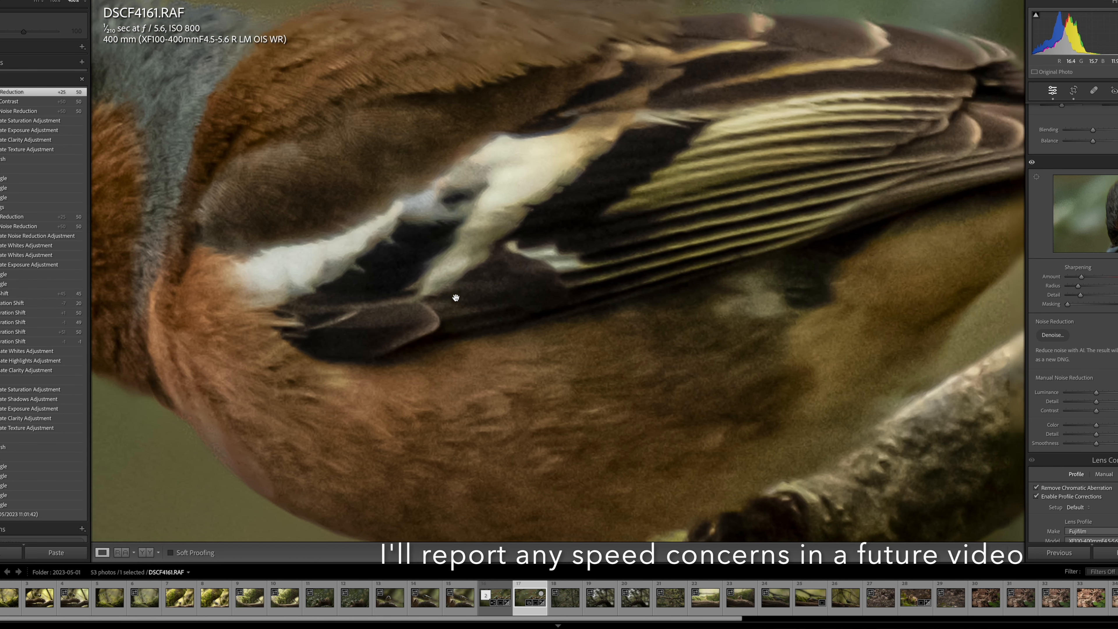
scroll(453, 298, "up", 5)
scroll(453, 298, "left", 3)
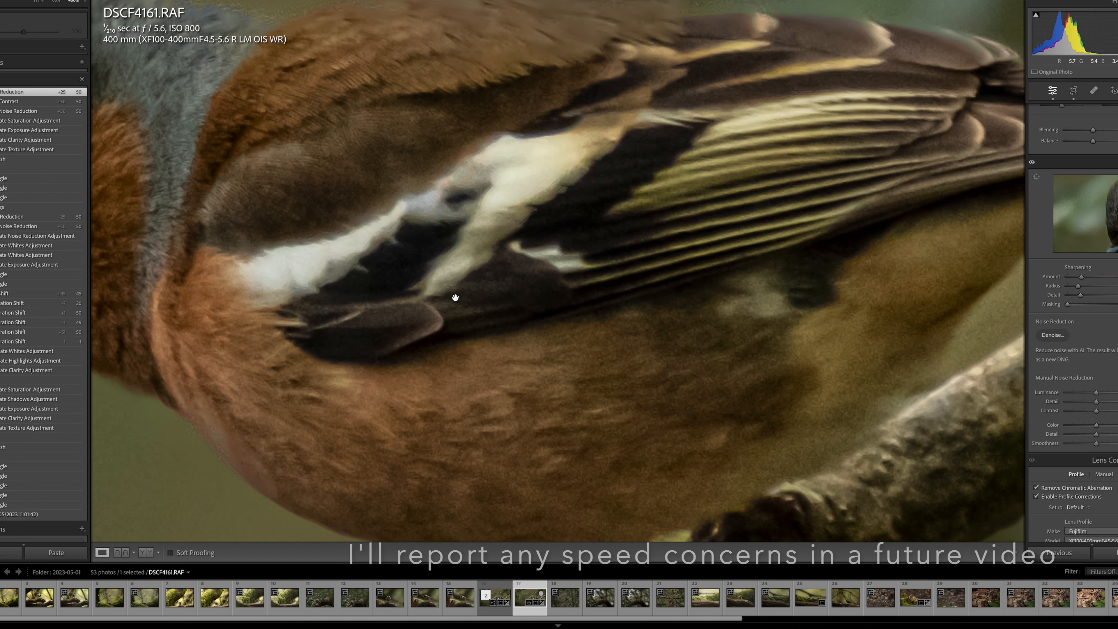
scroll(455, 298, "up", 5)
scroll(455, 297, "left", 5)
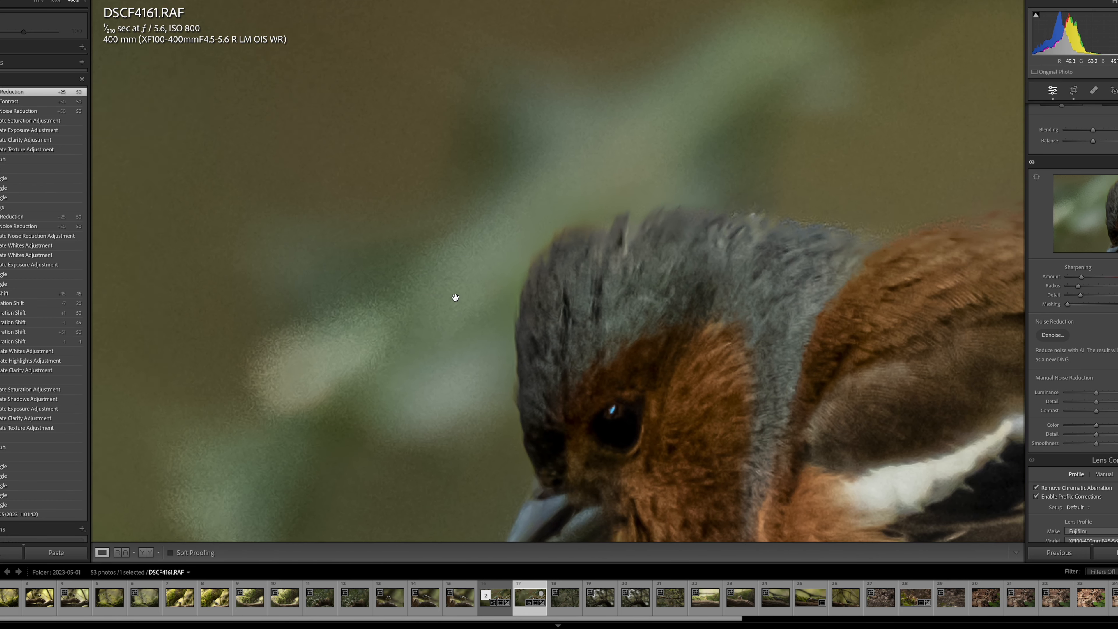
scroll(455, 298, "down", 4)
scroll(455, 298, "right", 3)
scroll(454, 298, "down", 5)
scroll(455, 298, "right", 3)
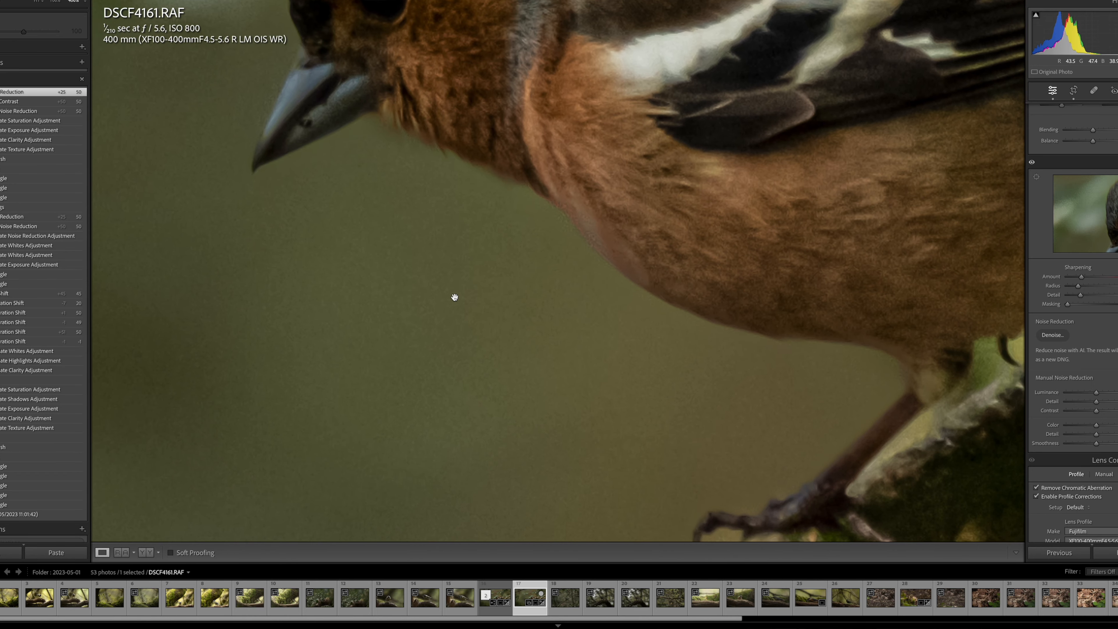
scroll(455, 298, "up", 5)
scroll(455, 298, "left", 4)
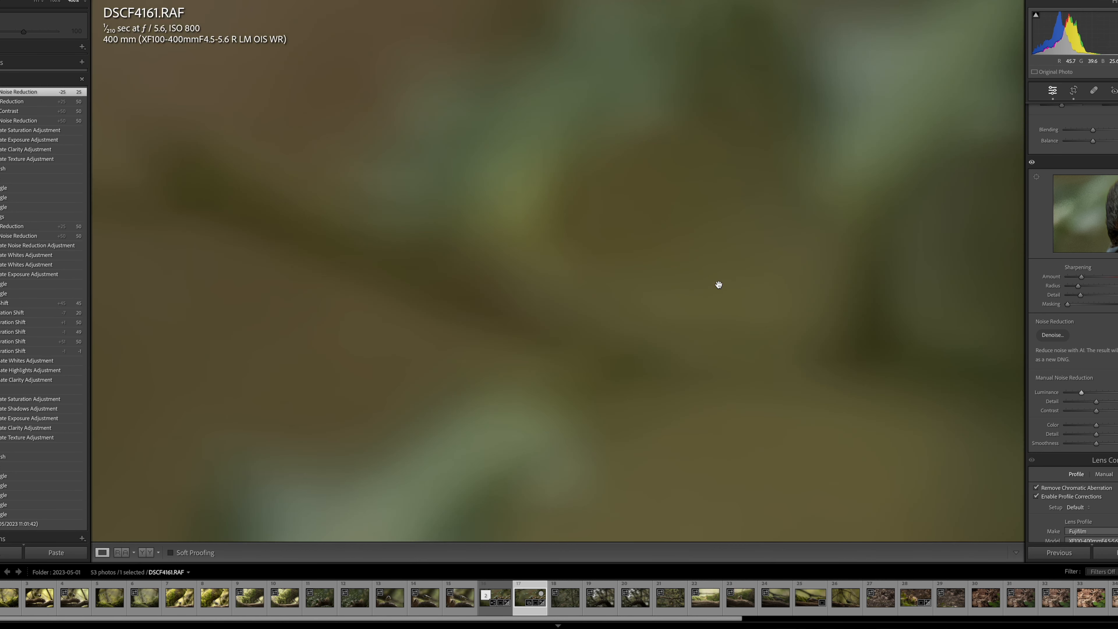
Examine the RAW with manual Luminance at 25, from the background and the bird's head down to its foot and the branch.
scroll(718, 284, "down", 10)
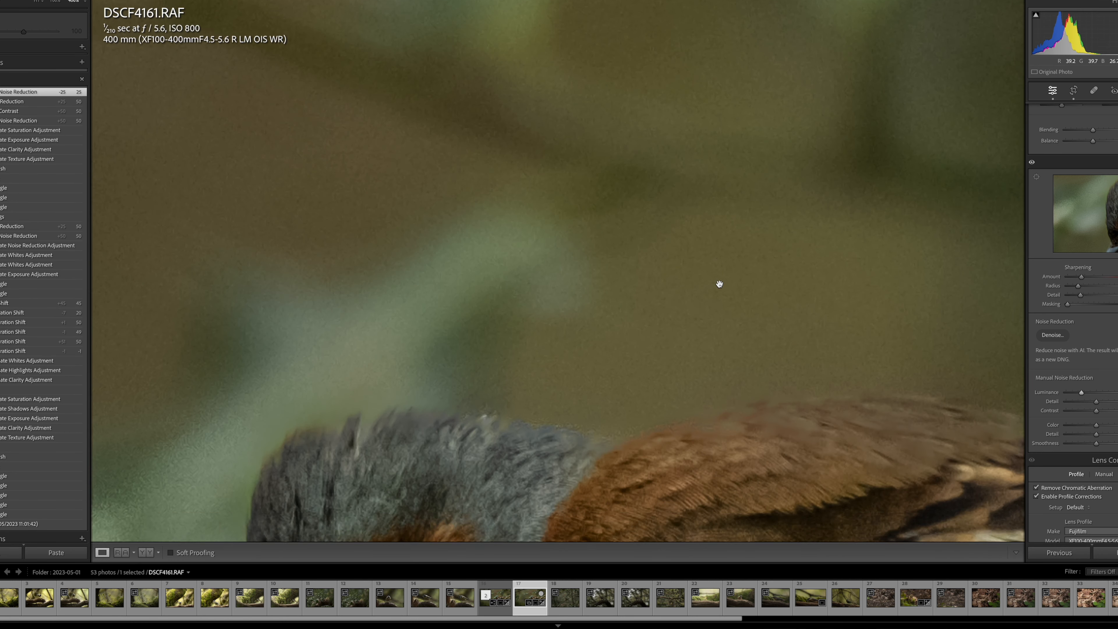
scroll(719, 283, "down", 3)
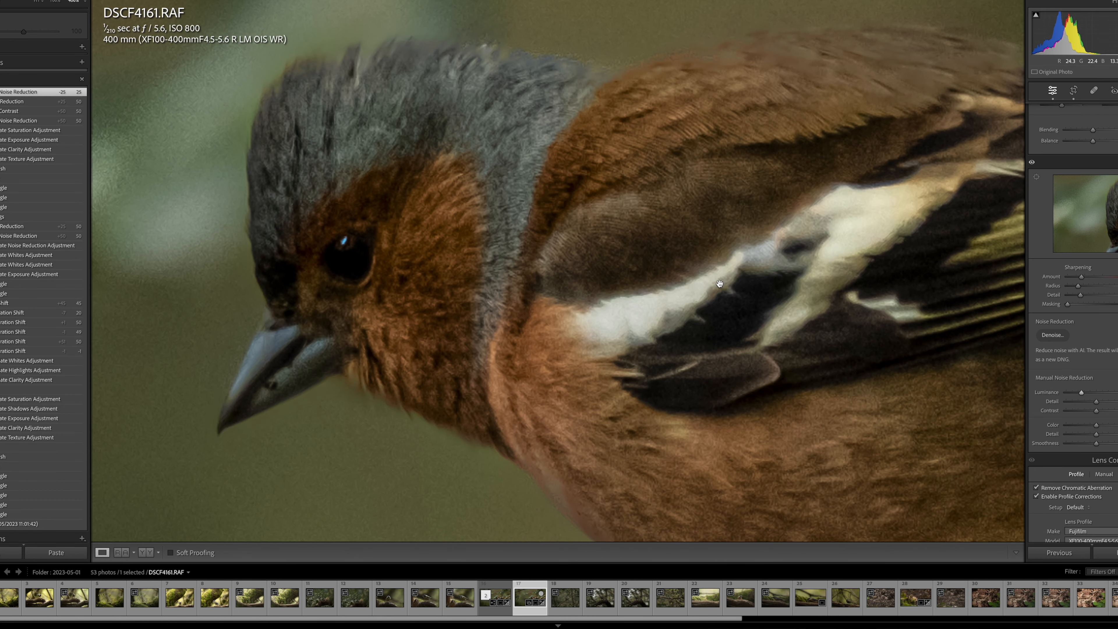
scroll(720, 284, "down", 3)
scroll(719, 284, "down", 7)
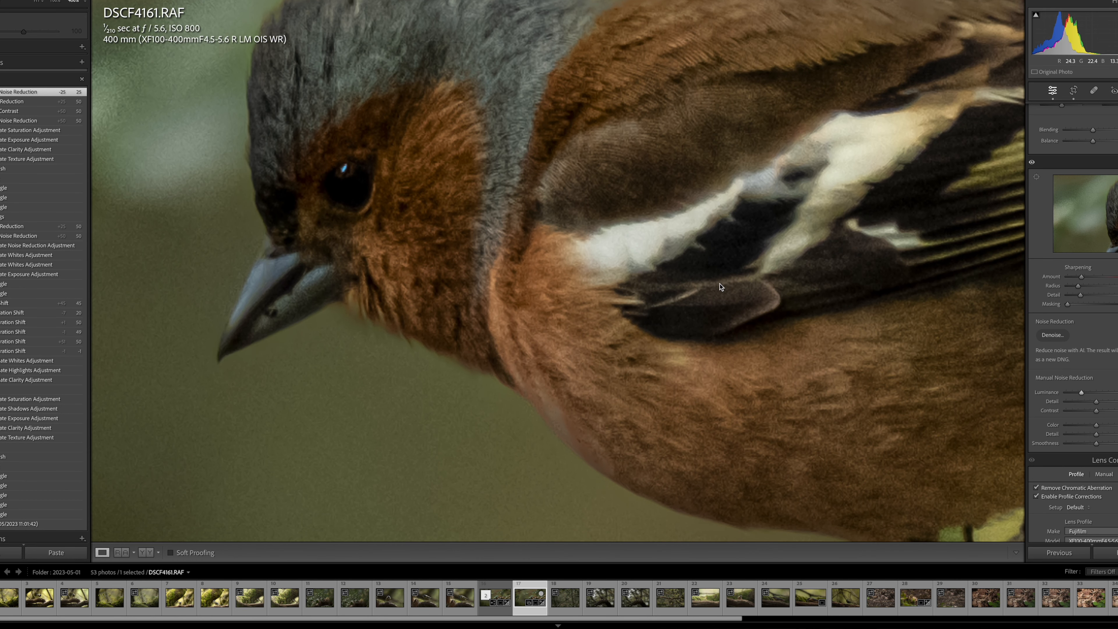
scroll(720, 286, "down", 15)
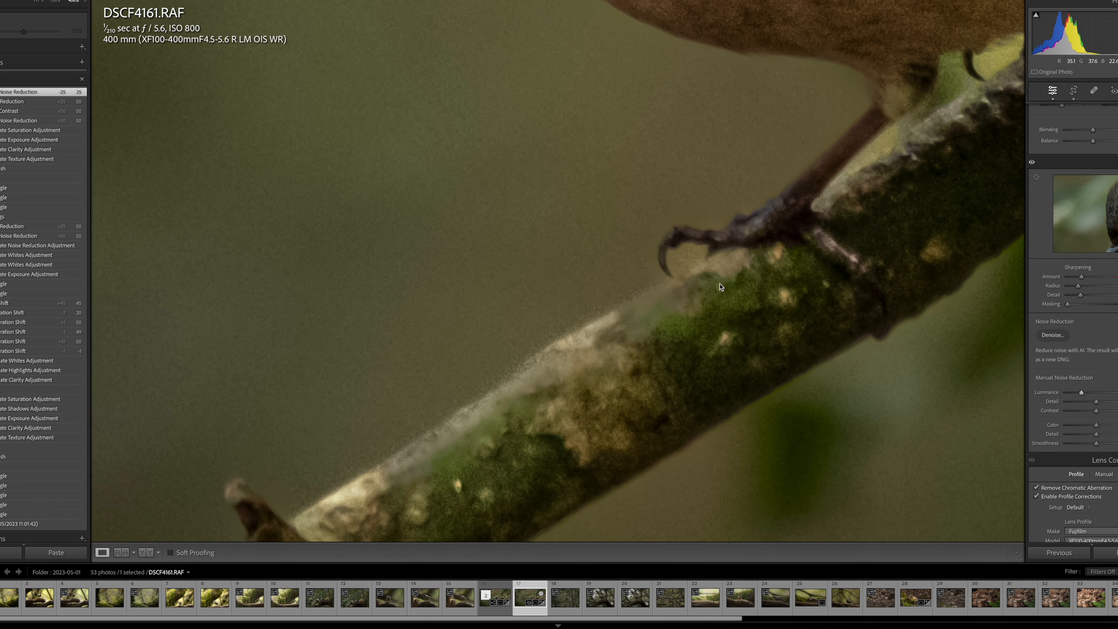
scroll(720, 286, "up", 12)
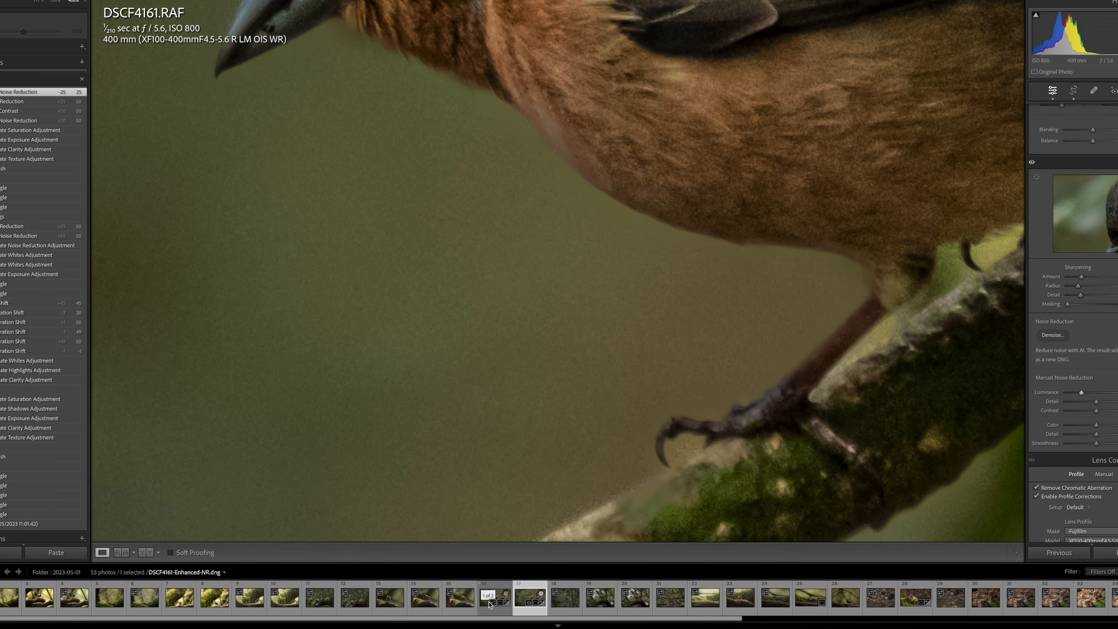
Collapse the stack onto the denoised DNG and examine the feather detail on the bird's head, wing and breast.
left_click(489, 599)
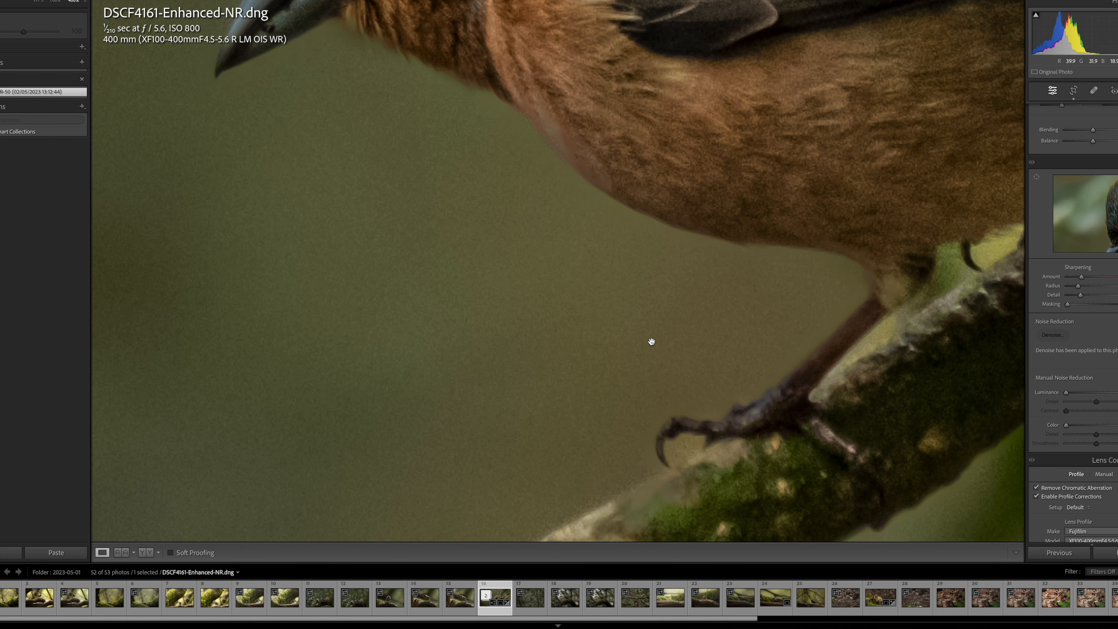
scroll(652, 342, "up", 7)
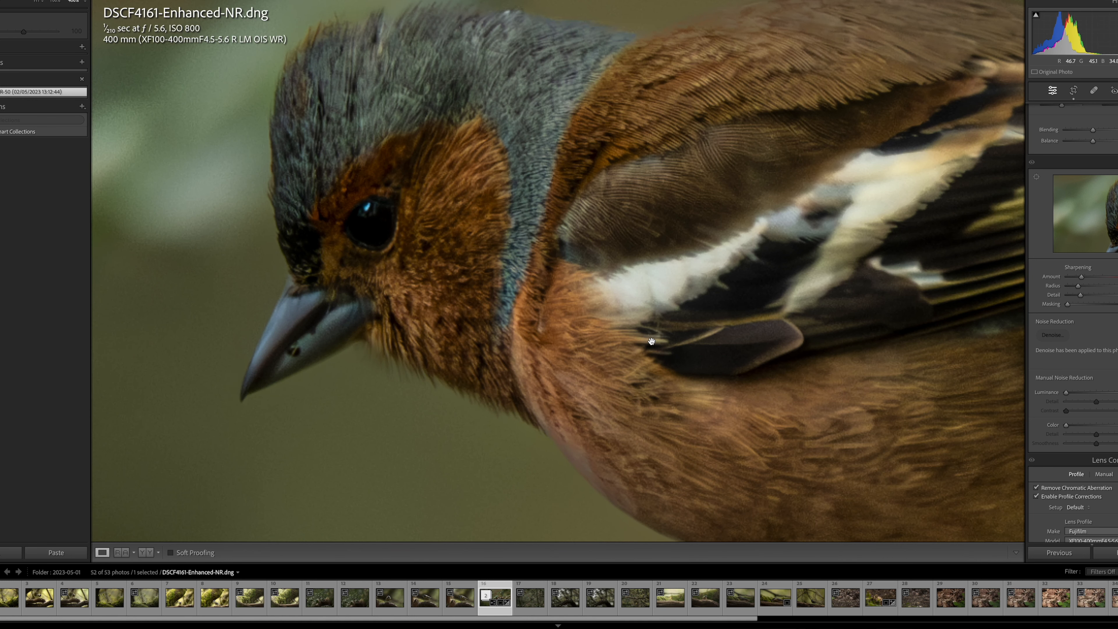
left_click_drag(651, 342, 629, 339)
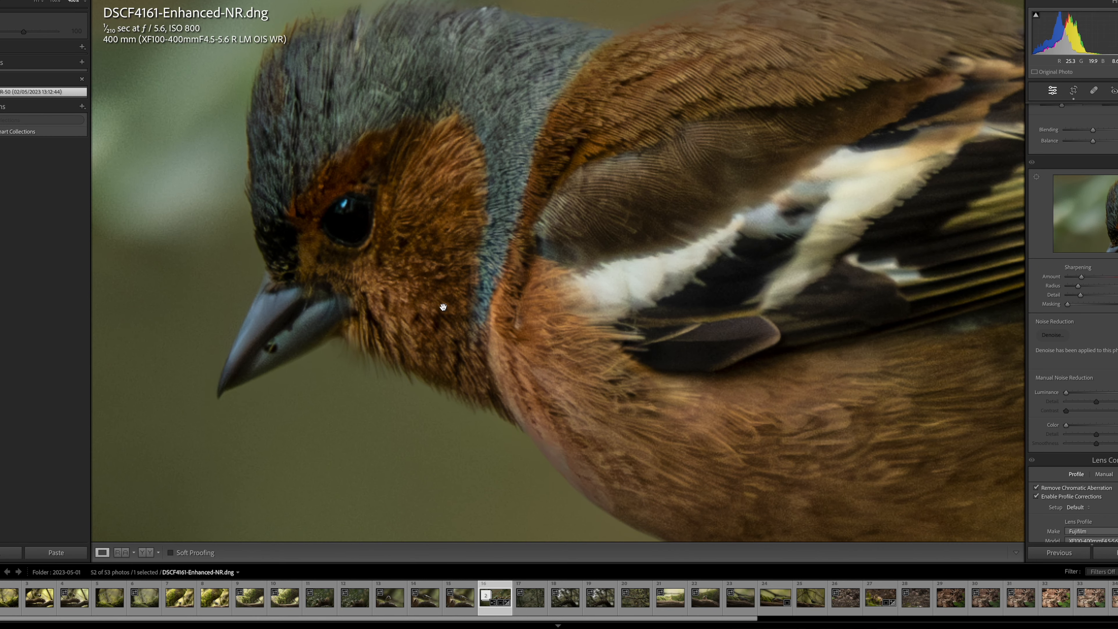
scroll(428, 315, "down", 3)
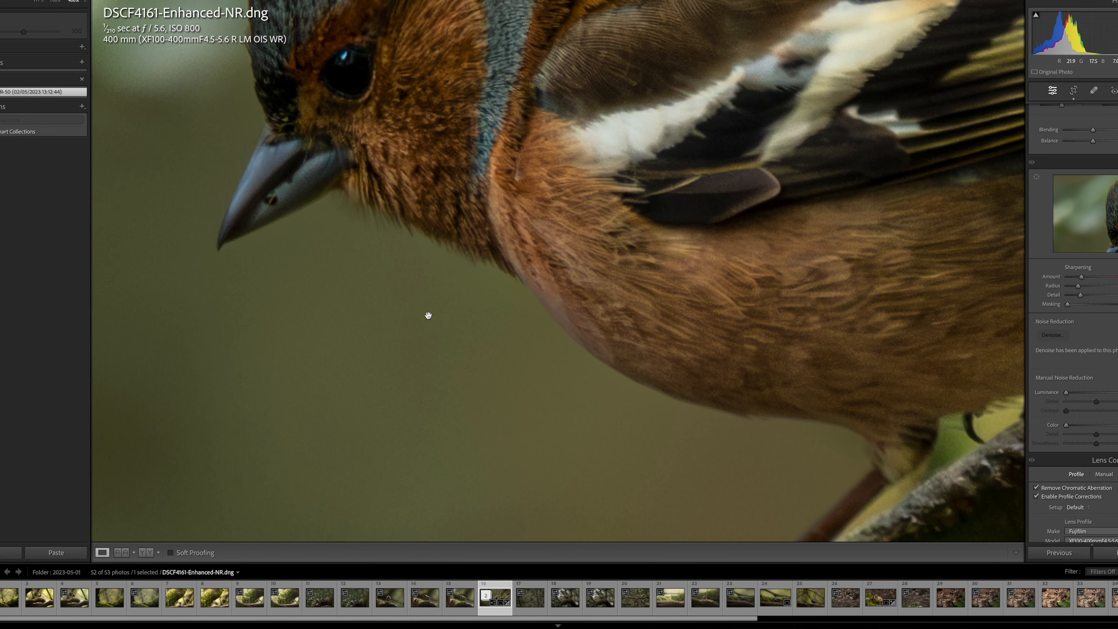
scroll(427, 315, "up", 9)
scroll(428, 316, "down", 4)
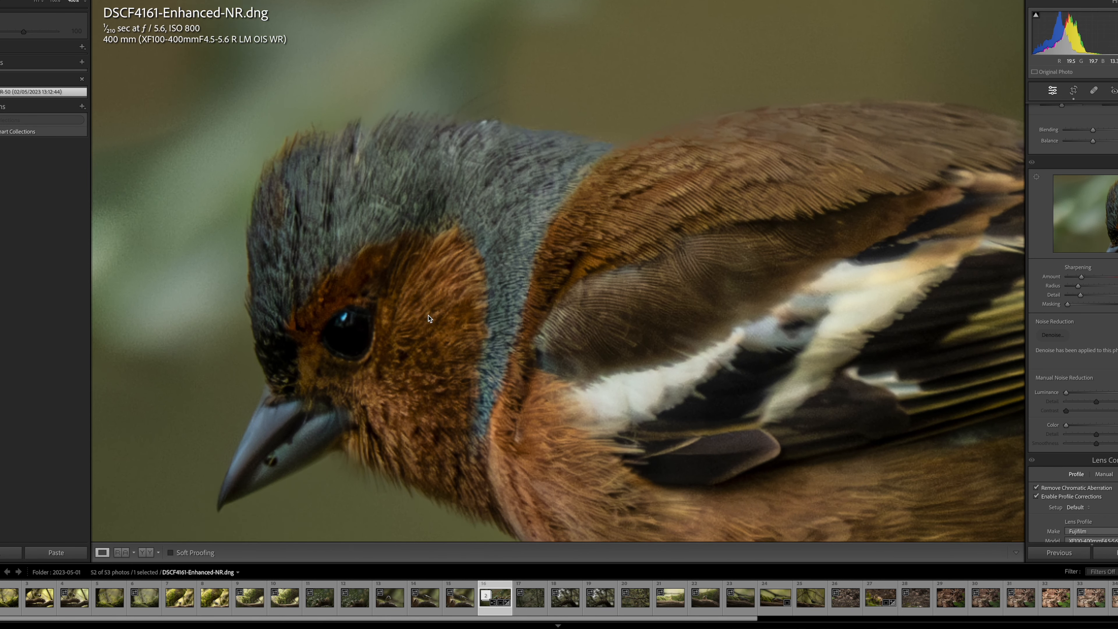
scroll(430, 318, "down", 2)
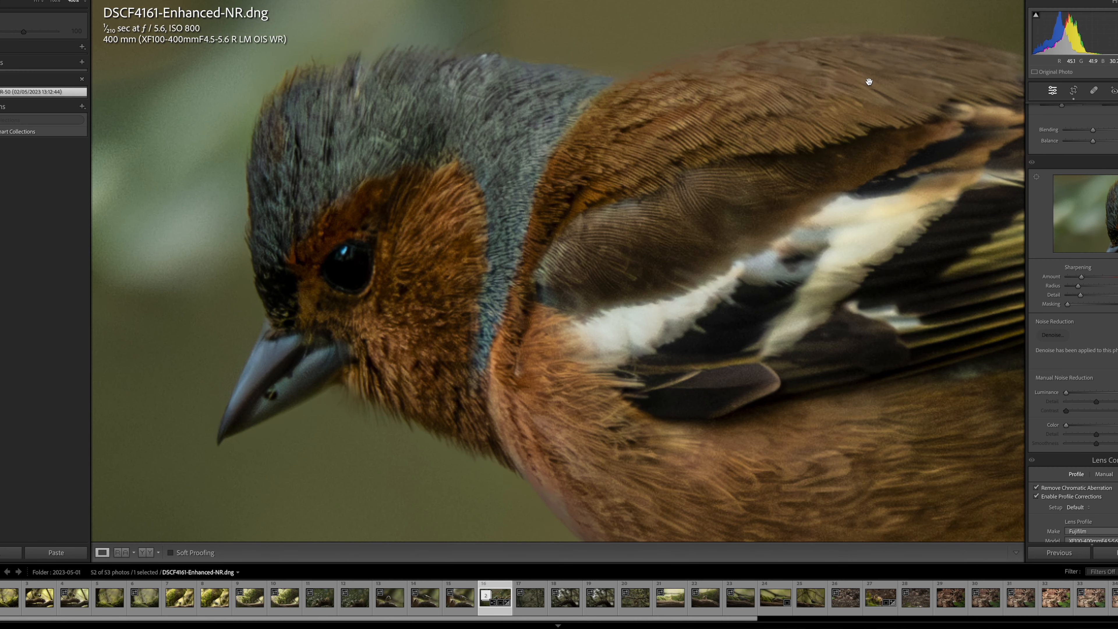